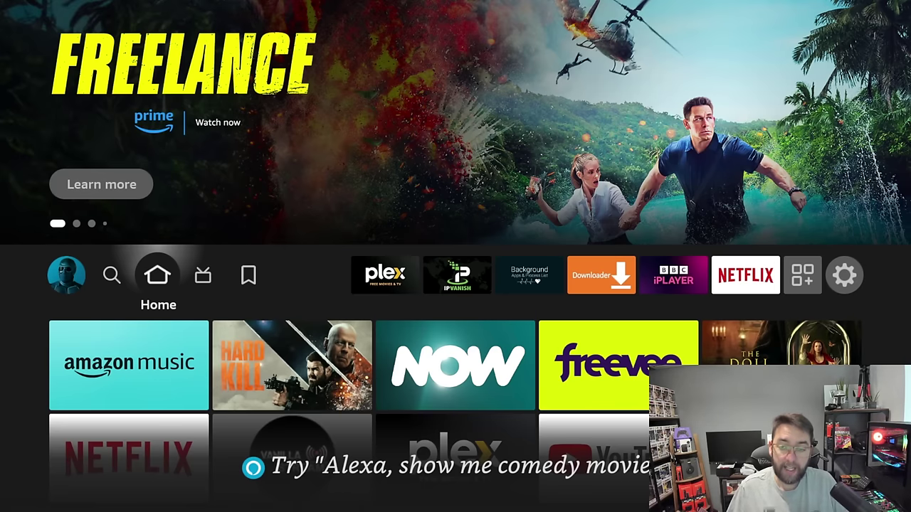
Open the Developer Tools Menu from the Action Movies category on the Find page.
{"action": "key", "text": "Right"}
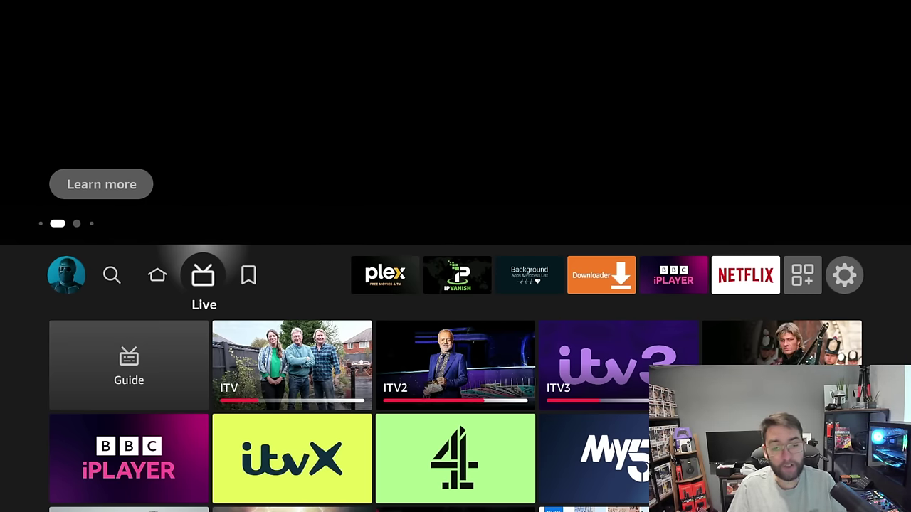
{"action": "key", "text": "Left"}
{"action": "key", "text": "Left"}
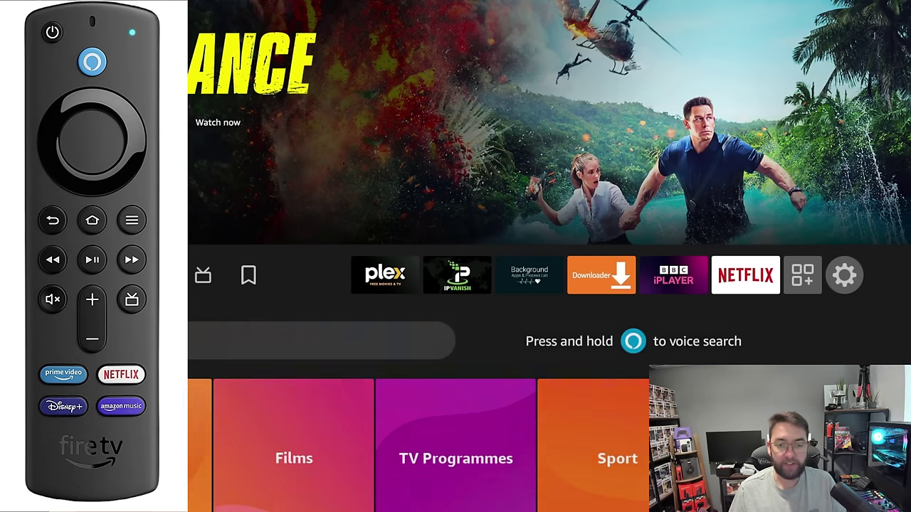
{"action": "key", "text": "Return"}
{"action": "key", "text": "Down"}
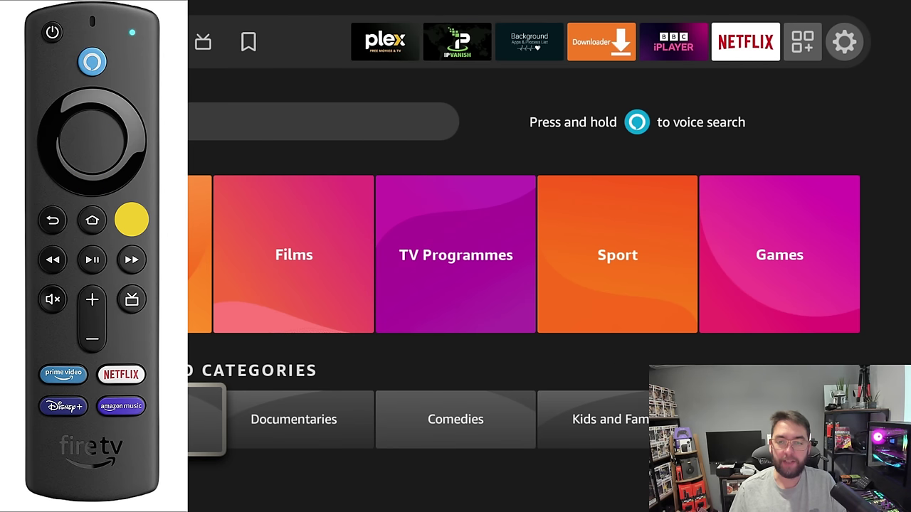
{"action": "key", "text": "Menu"}
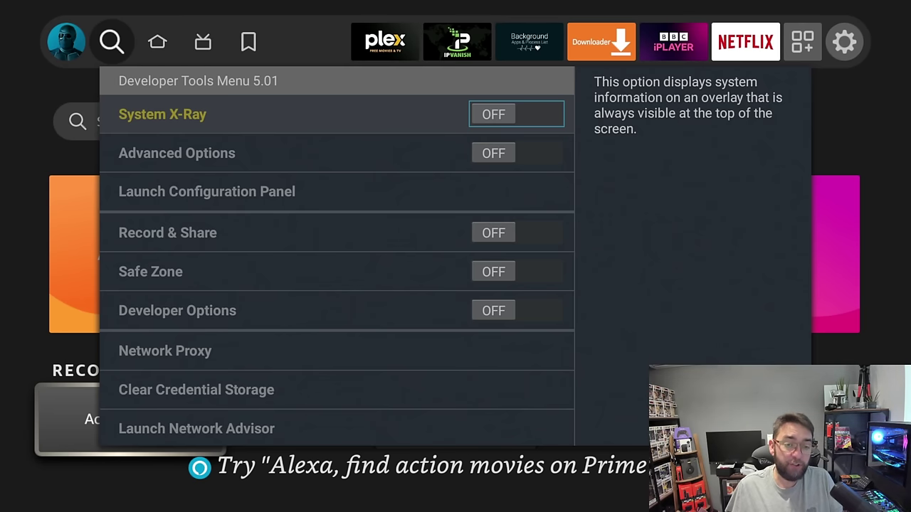
Try the System X-Ray overlay by switching it on and back off.
{"action": "key", "text": "Return"}
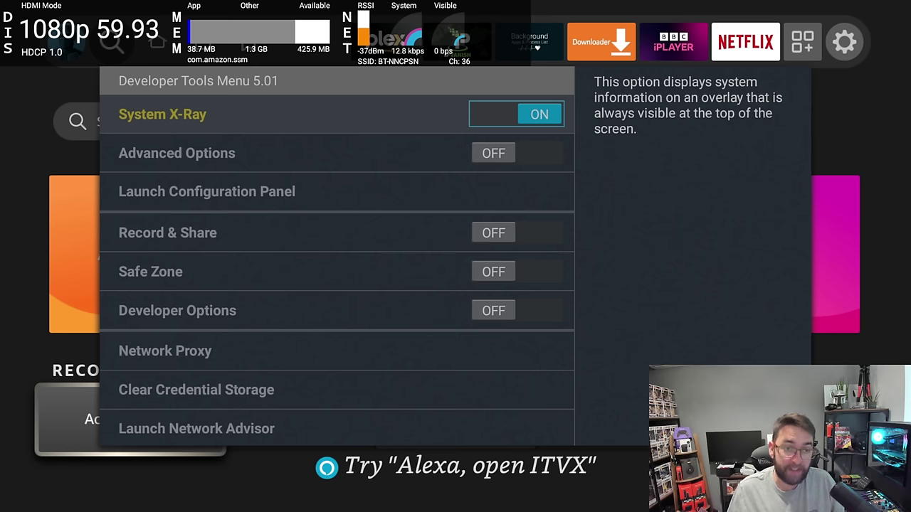
{"action": "key", "text": "Return"}
{"action": "key", "text": "Return"}
{"action": "key", "text": "Return"}
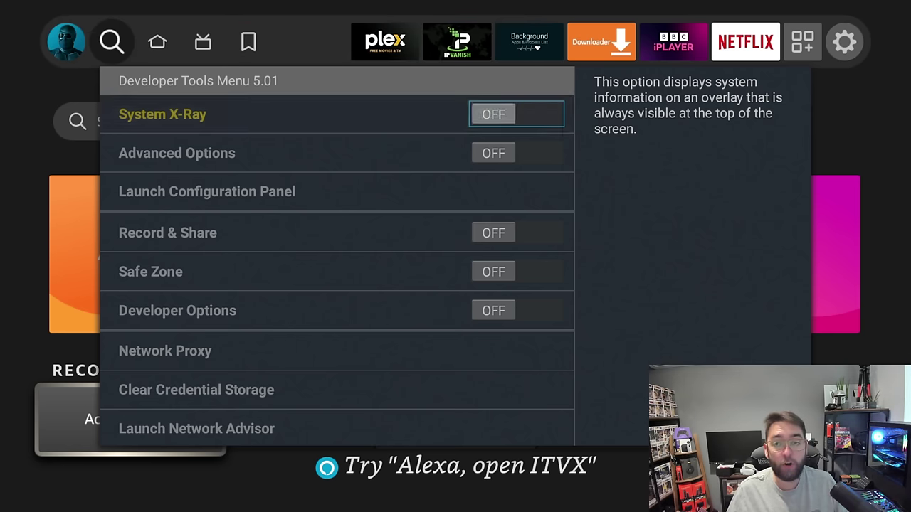
Try the Advanced Options multimedia overlay by switching it on and back off.
{"action": "key", "text": "Down"}
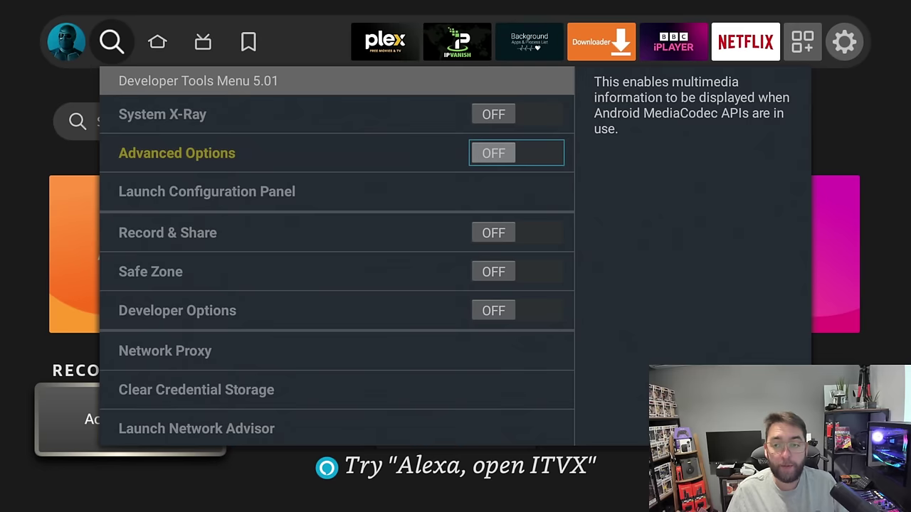
{"action": "key", "text": "Return"}
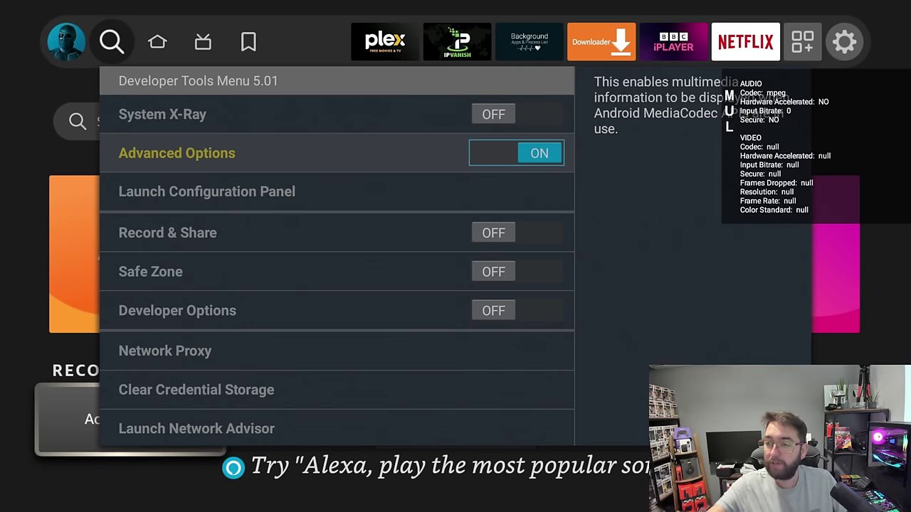
{"action": "key", "text": "Return"}
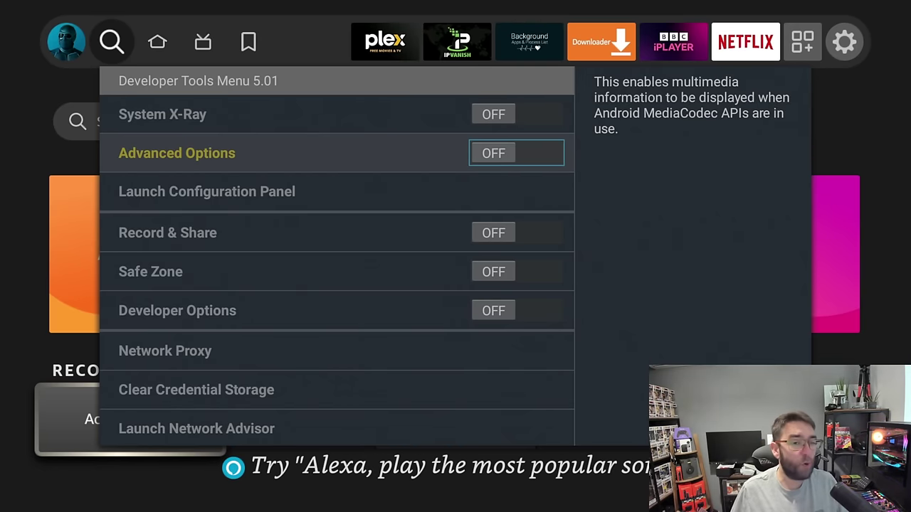
Try the Safe Zone overscan display by switching it on and back off.
{"action": "key", "text": "Down"}
{"action": "key", "text": "Down"}
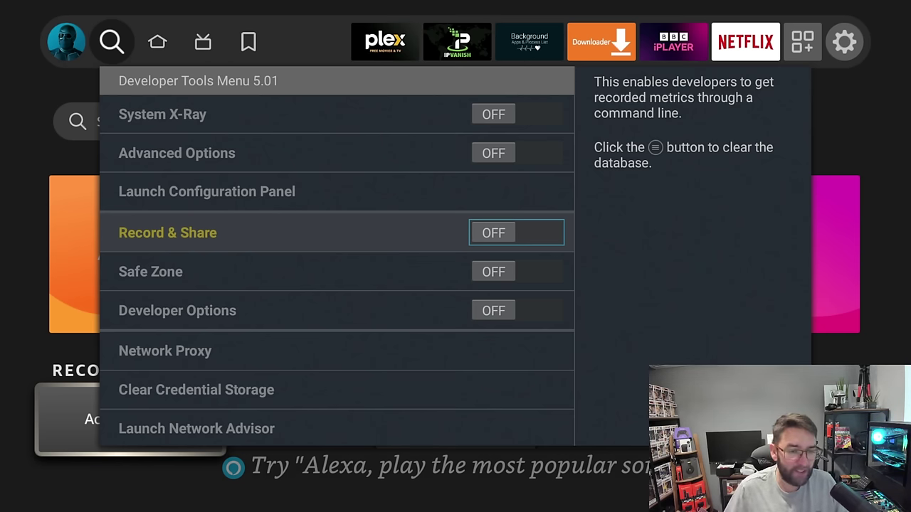
{"action": "key", "text": "Down"}
{"action": "key", "text": "Return"}
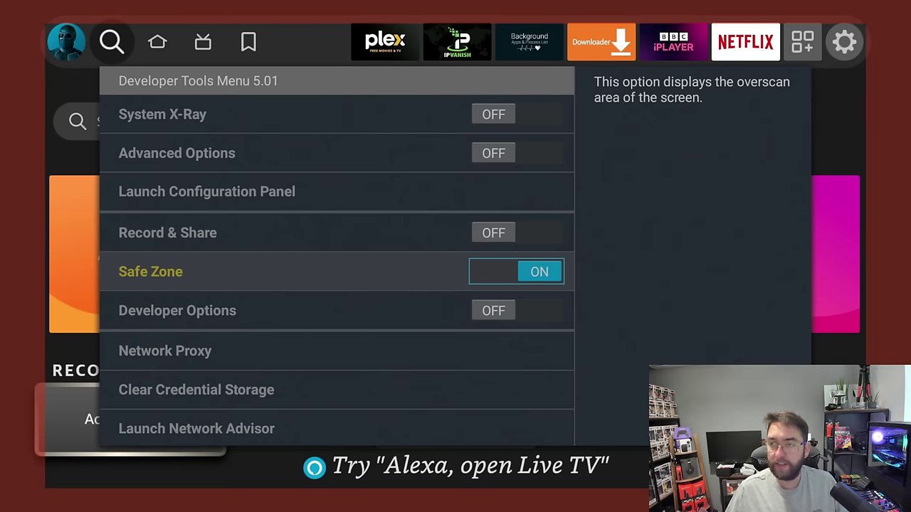
{"action": "key", "text": "Return"}
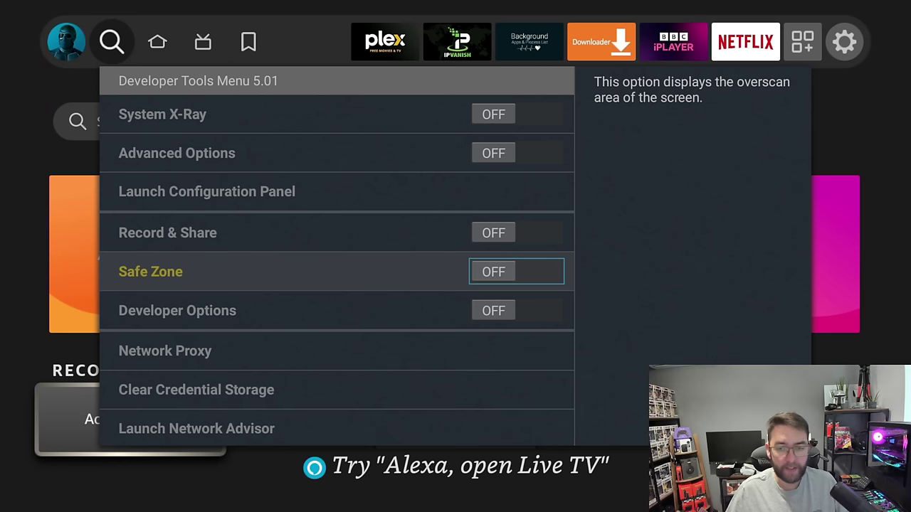
Try switching Developer Options on and back off, and review the descriptions of Clear Credential Storage and Launch Network Advisor.
{"action": "key", "text": "Down"}
{"action": "key", "text": "Return"}
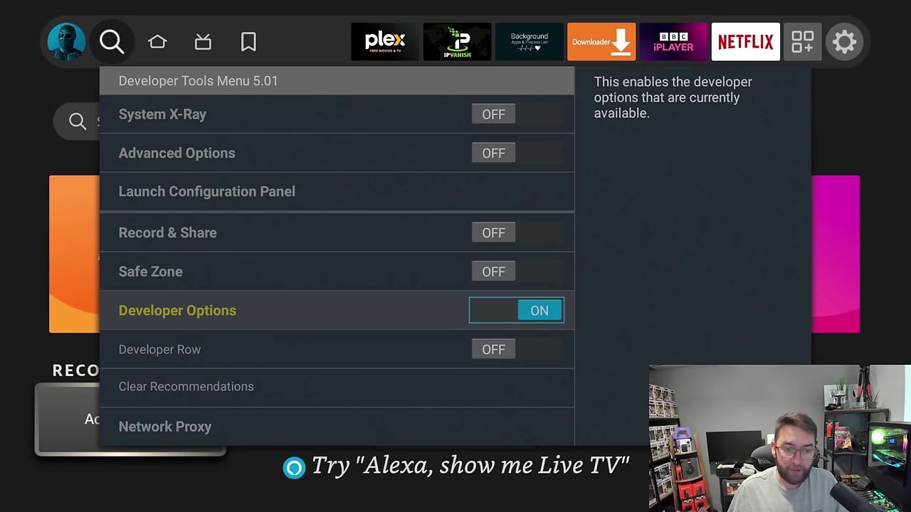
{"action": "key", "text": "Return"}
{"action": "key", "text": "Return"}
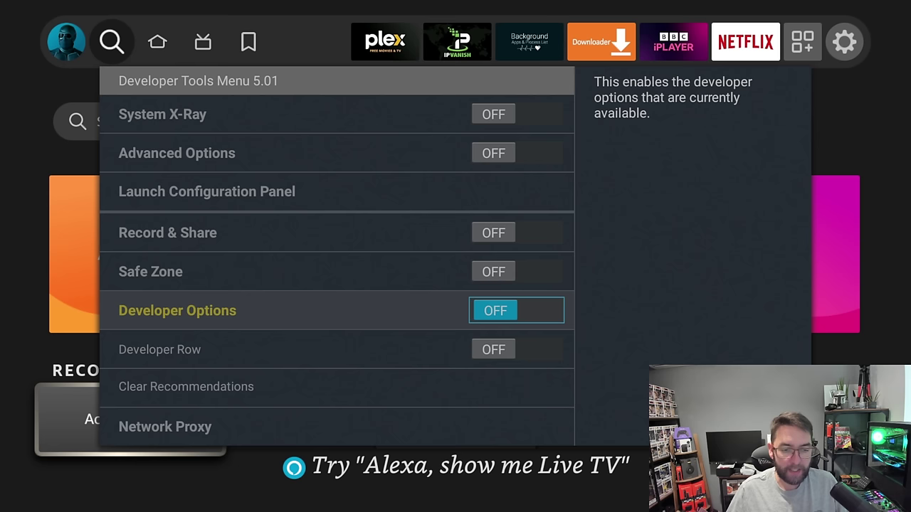
{"action": "key", "text": "Return"}
{"action": "key", "text": "Down"}
{"action": "key", "text": "Down"}
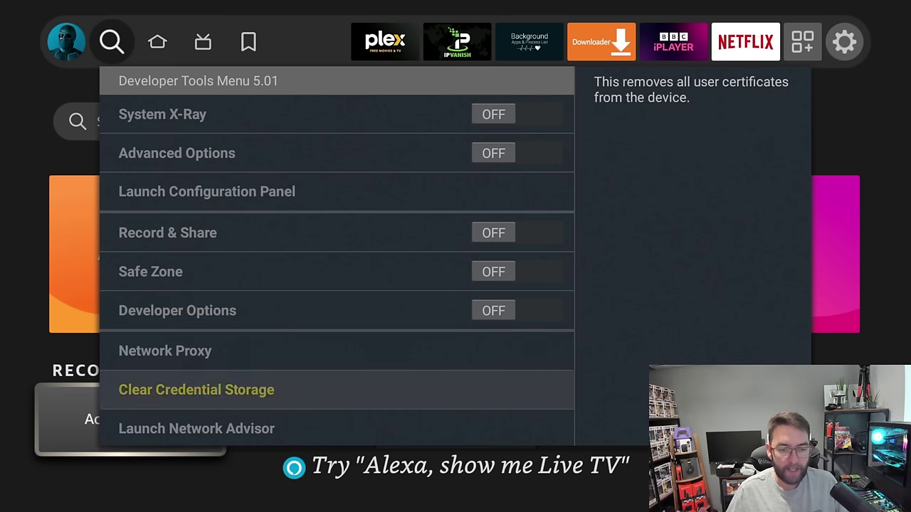
{"action": "key", "text": "Down"}
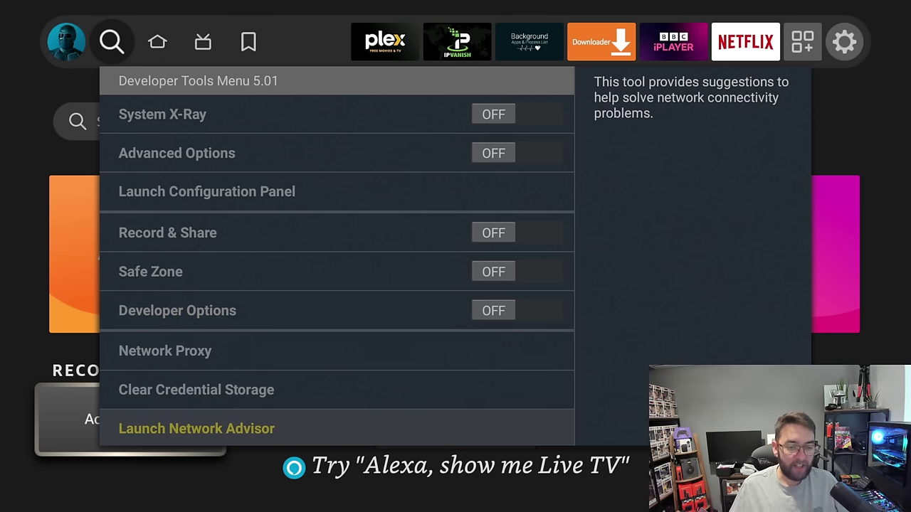
Turn on System X-Ray and close the Developer Tools Menu.
{"action": "key", "text": "Up"}
{"action": "key", "text": "Up"}
{"action": "key", "text": "Up"}
{"action": "key", "text": "Up"}
{"action": "key", "text": "Up"}
{"action": "key", "text": "Up"}
{"action": "key", "text": "Up"}
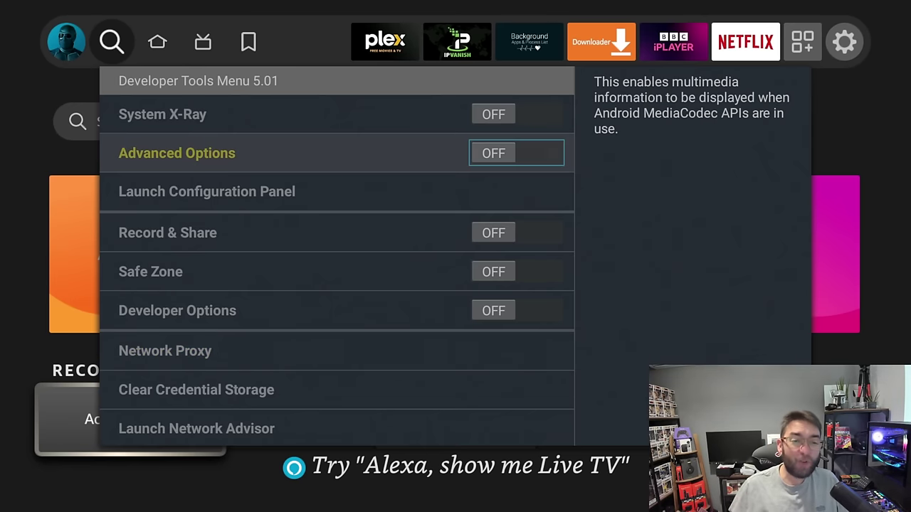
{"action": "key", "text": "Up"}
{"action": "key", "text": "Return"}
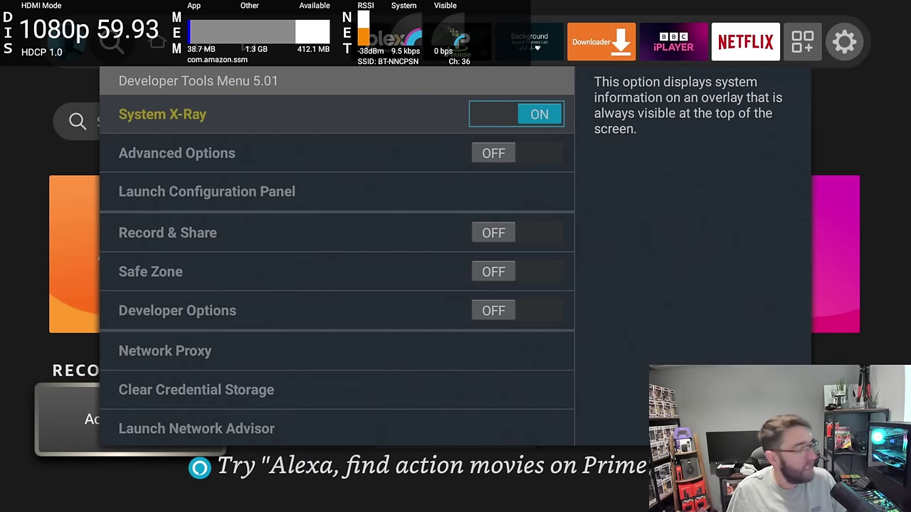
{"action": "key", "text": "Escape"}
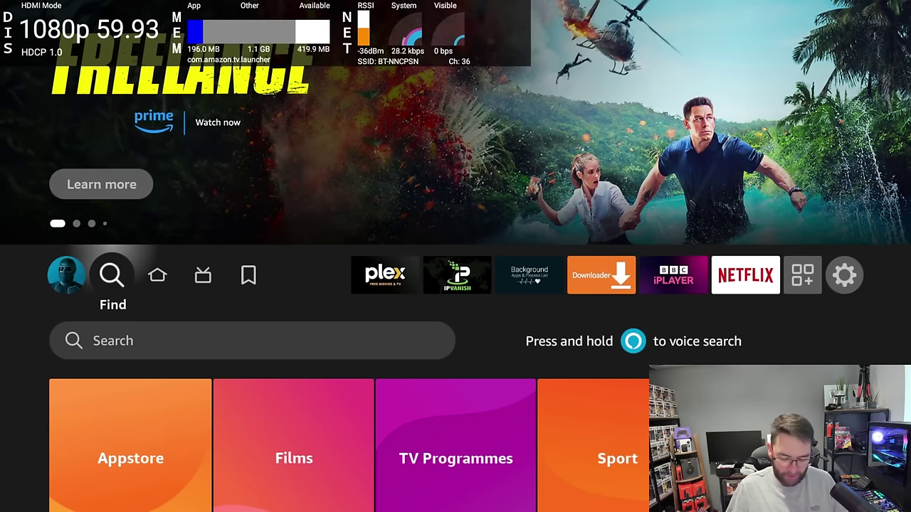
Reopen the Developer Tools Menu from the Action Movies category under Recommended Categories.
{"action": "key", "text": "Down"}
{"action": "key", "text": "Down"}
{"action": "key", "text": "Down"}
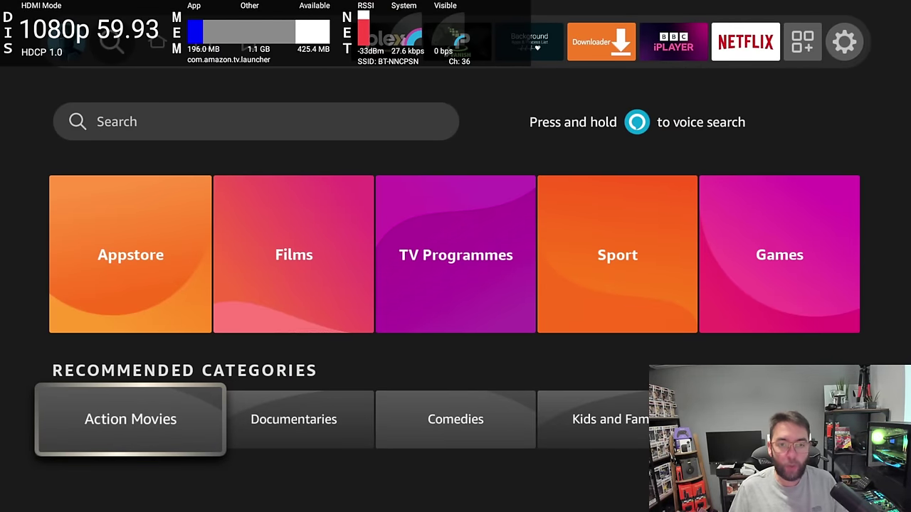
{"action": "key", "text": "Menu"}
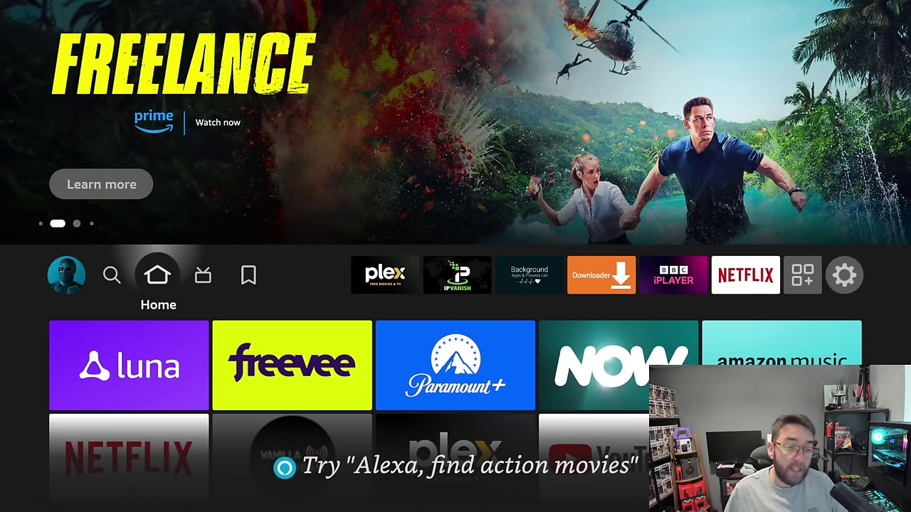
Open the Settings page from the Home screen.
{"action": "key", "text": "Right"}
{"action": "key", "text": "Right"}
{"action": "key", "text": "Right"}
{"action": "key", "text": "Right"}
{"action": "key", "text": "Right"}
{"action": "key", "text": "Right"}
{"action": "key", "text": "Right"}
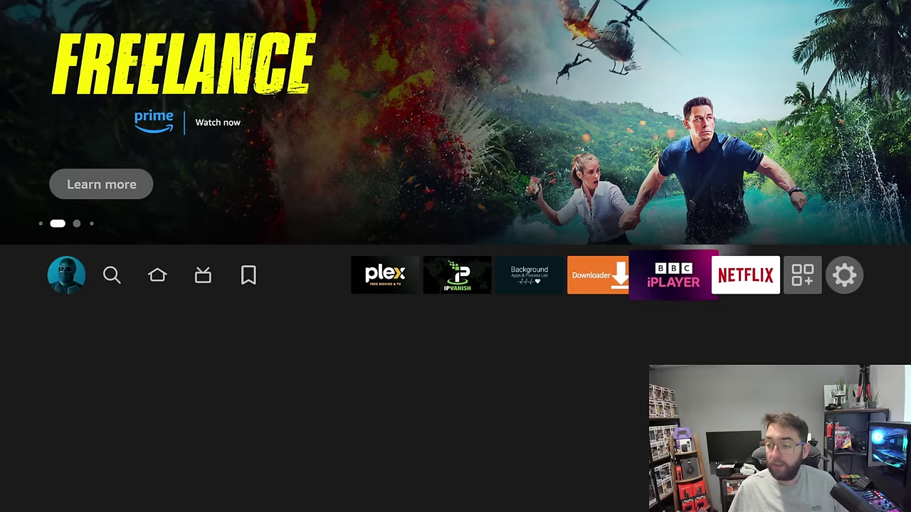
{"action": "key", "text": "Right"}
{"action": "key", "text": "Right"}
{"action": "key", "text": "Right"}
{"action": "key", "text": "Down"}
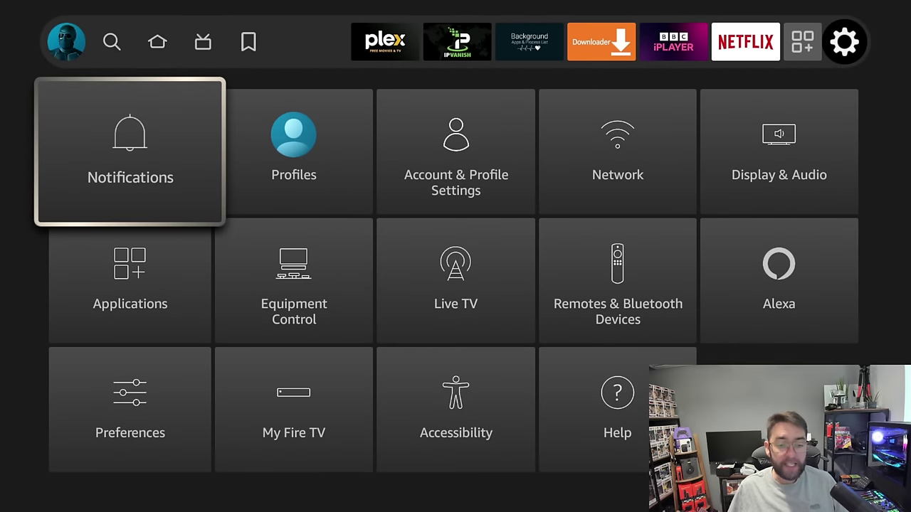
Open the About page of My Fire TV in the settings.
{"action": "key", "text": "Down"}
{"action": "key", "text": "Down"}
{"action": "key", "text": "Right"}
{"action": "key", "text": "Return"}
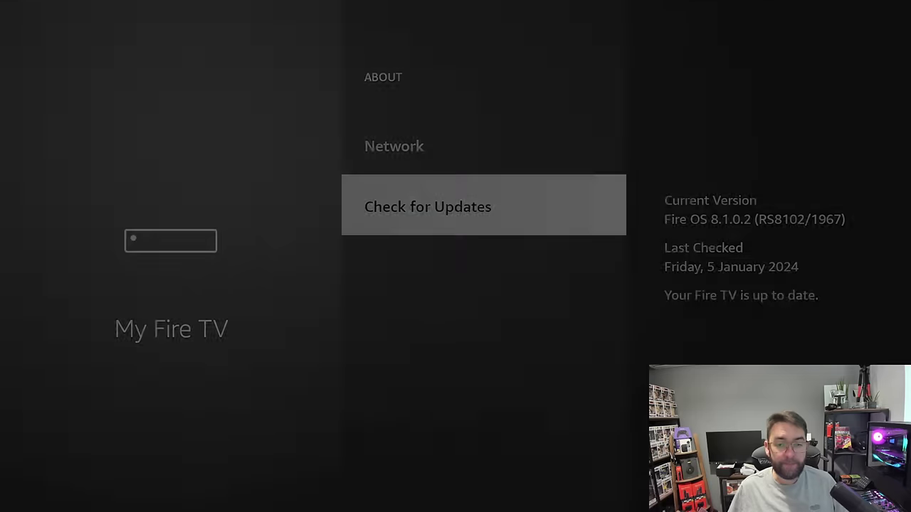
{"action": "key", "text": "Escape"}
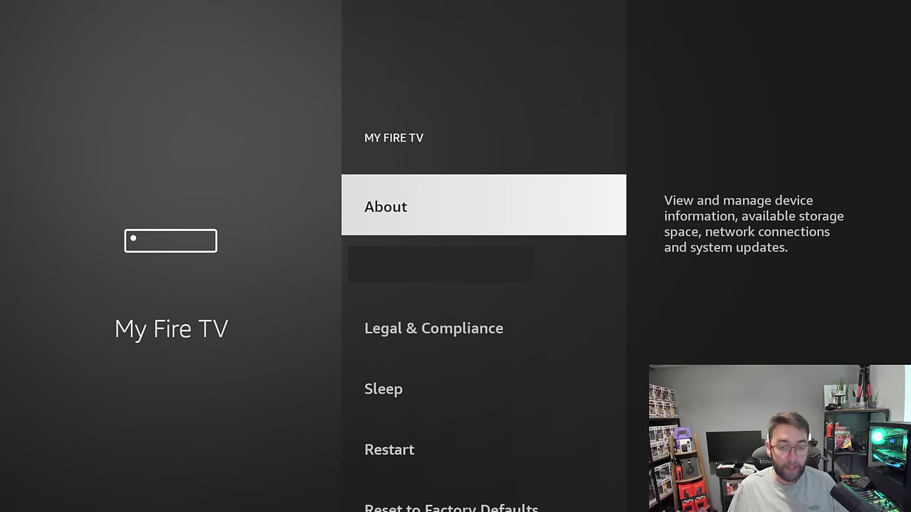
{"action": "key", "text": "Return"}
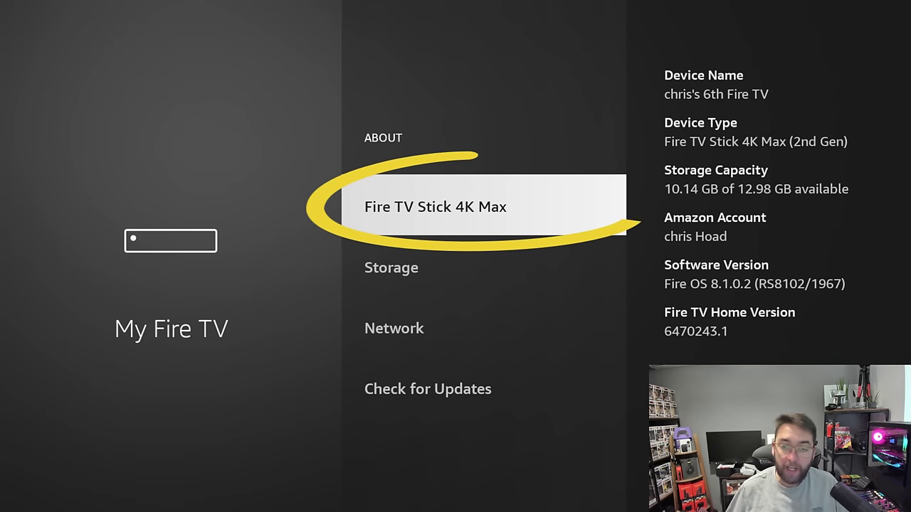
Activate the Fire TV Stick 4K Max device entry repeatedly to enable developer mode, and return to My Fire TV.
{"action": "key", "text": "Return"}
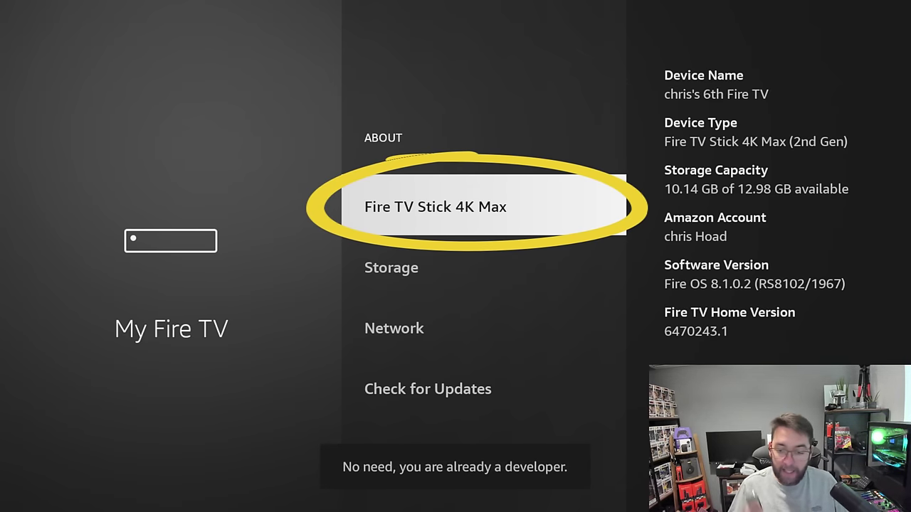
{"action": "key", "text": "Return"}
{"action": "key", "text": "Return"}
{"action": "key", "text": "Return"}
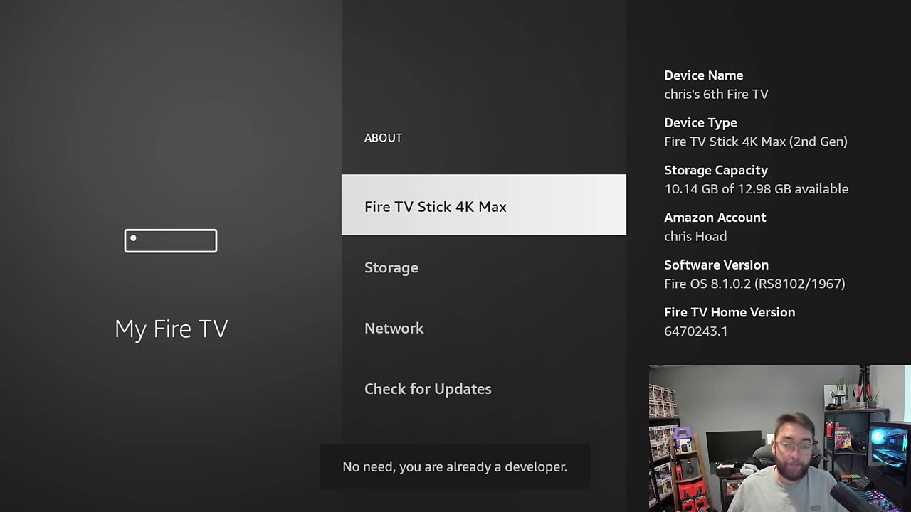
{"action": "key", "text": "Escape"}
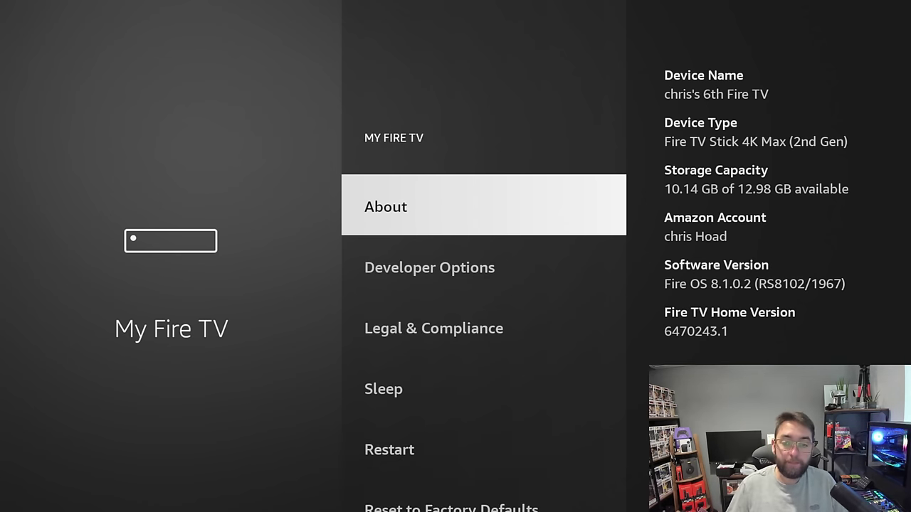
Open Developer Options and review the Install unknown apps and ADB Debugging settings.
{"action": "key", "text": "Down"}
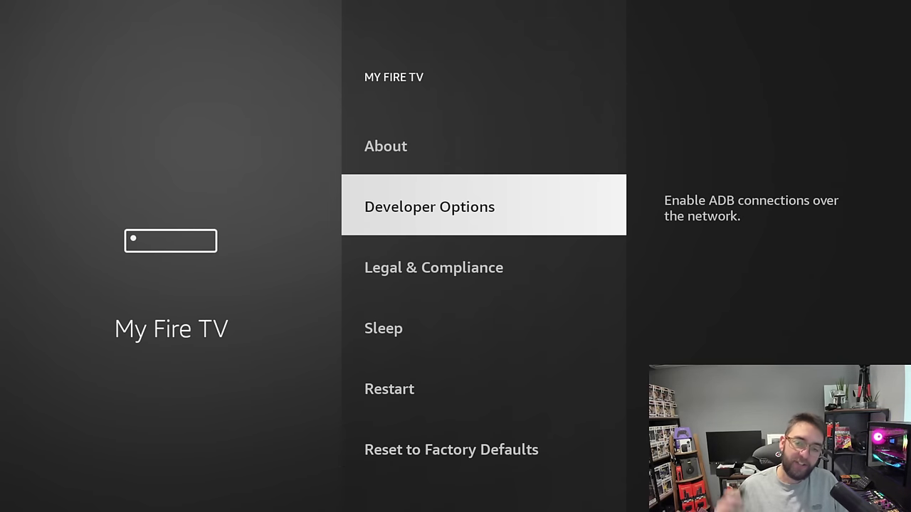
{"action": "key", "text": "Return"}
{"action": "key", "text": "Down"}
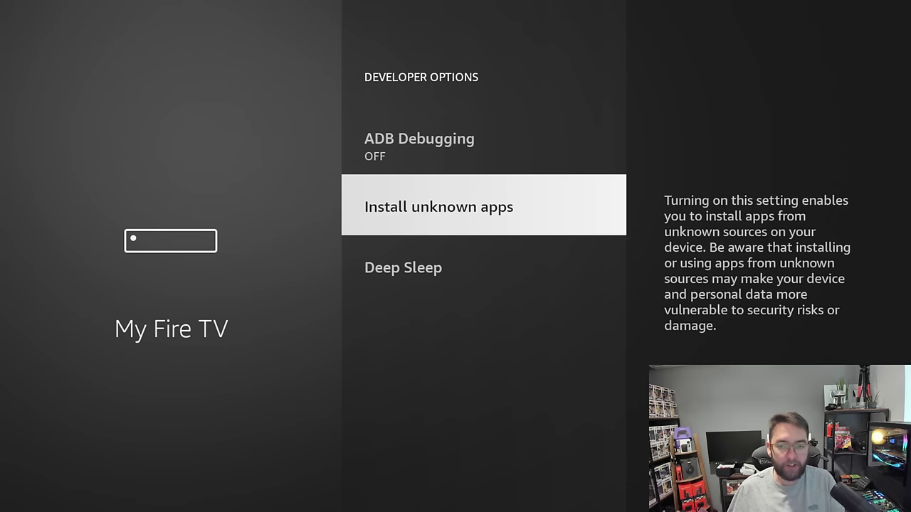
{"action": "key", "text": "Return"}
{"action": "key", "text": "Escape"}
{"action": "key", "text": "Up"}
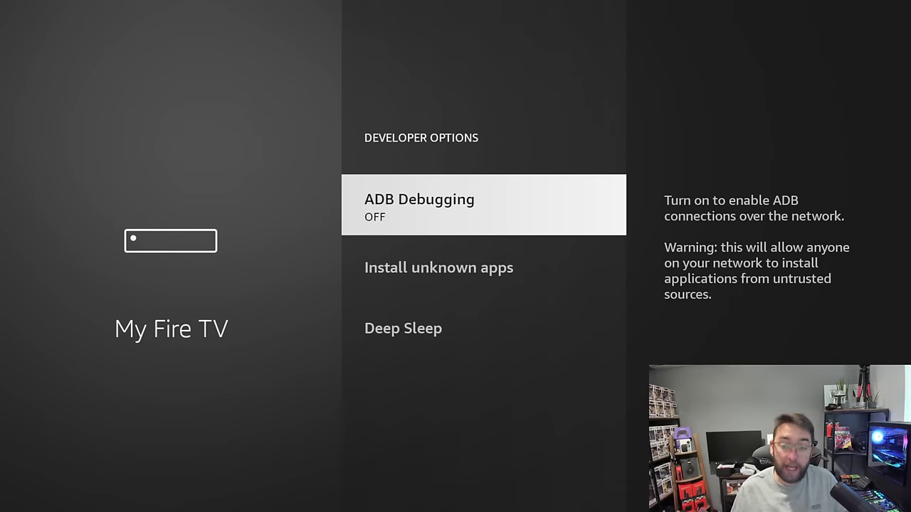
Return to the Home screen and browse the Alexa shortcuts row from Ambient to Smart Home.
{"action": "key", "text": "Home"}
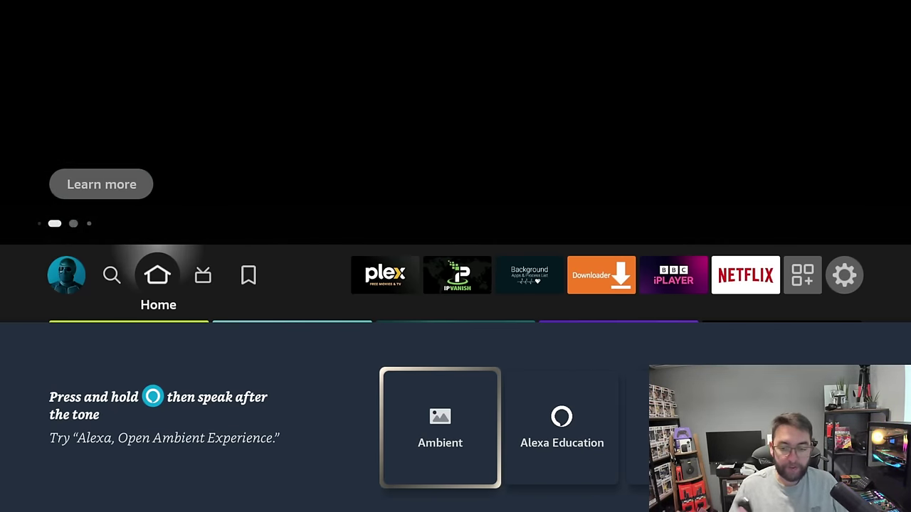
{"action": "left_click", "coordinate": [562, 427]}
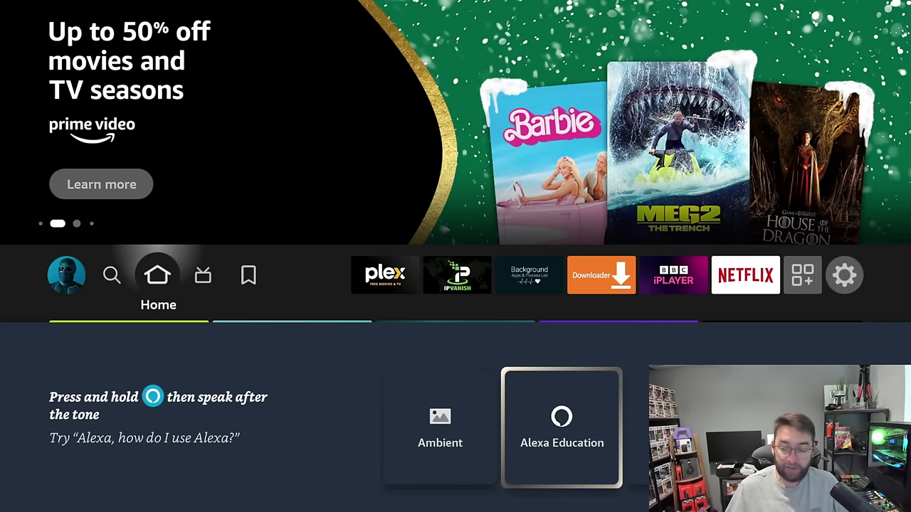
{"action": "key", "text": "Right"}
{"action": "key", "text": "Left"}
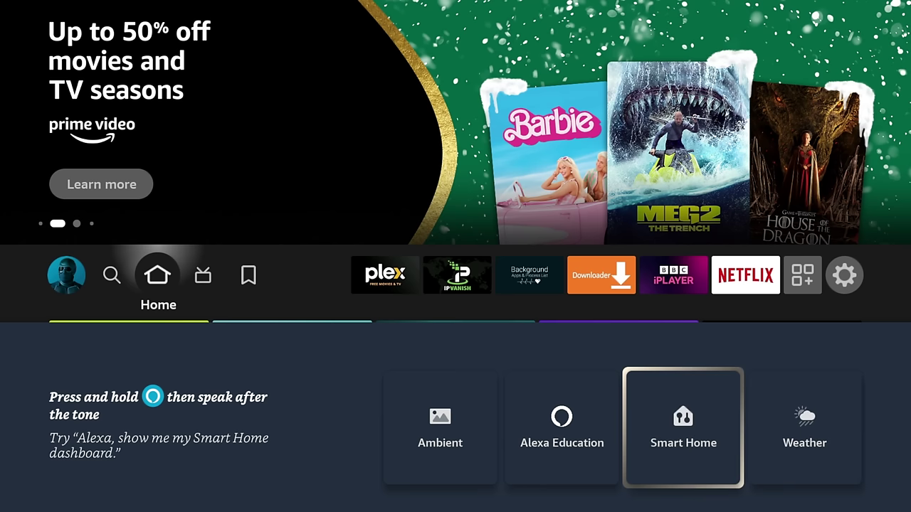
Open the Smart Home dashboard from the Alexa shortcuts row and switch to its Lights page.
{"action": "key", "text": "Right"}
{"action": "key", "text": "Left"}
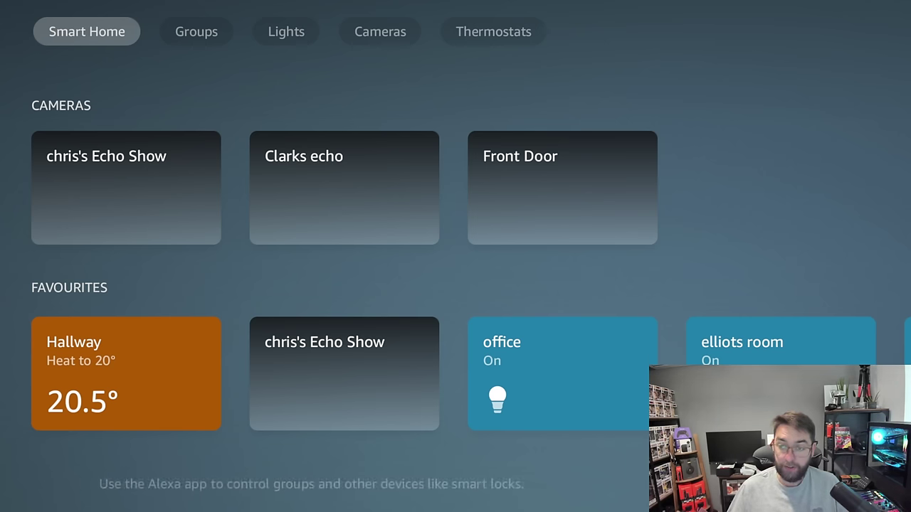
{"action": "key", "text": "Down"}
{"action": "key", "text": "Up"}
{"action": "key", "text": "Right"}
{"action": "key", "text": "Right"}
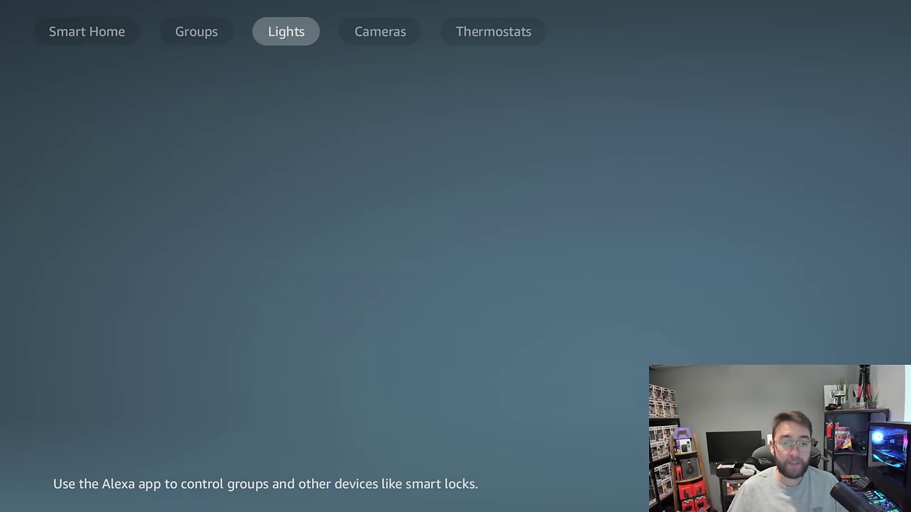
Switch the office light off and back on from the Lights page.
{"action": "key", "text": "Down"}
{"action": "key", "text": "Right"}
{"action": "key", "text": "Right"}
{"action": "key", "text": "Right"}
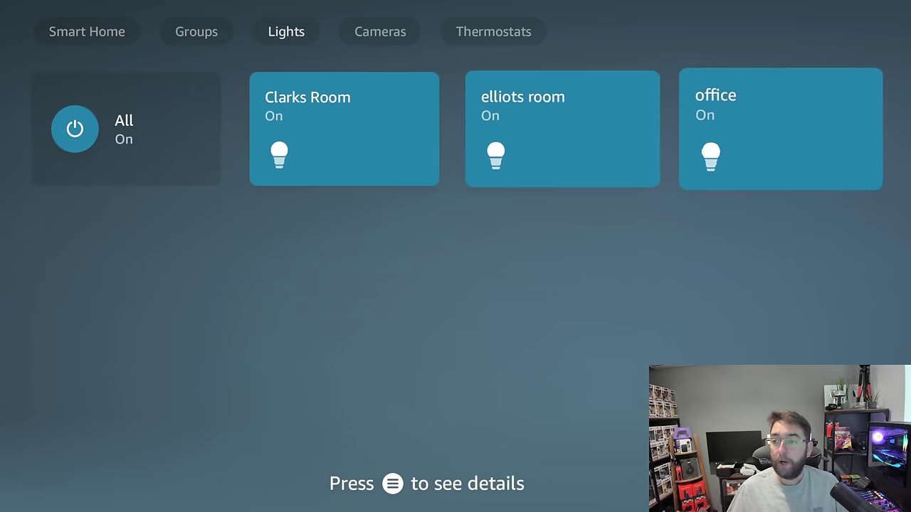
{"action": "key", "text": "Return"}
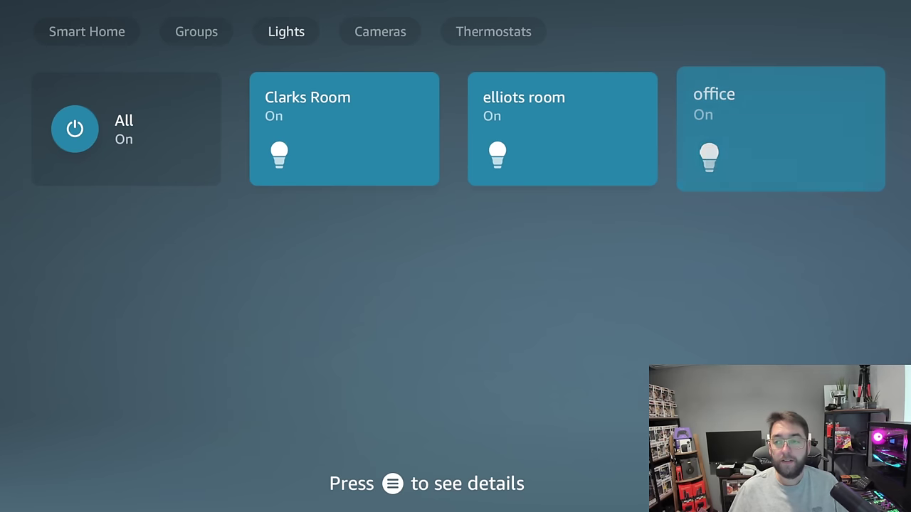
{"action": "key", "text": "Return"}
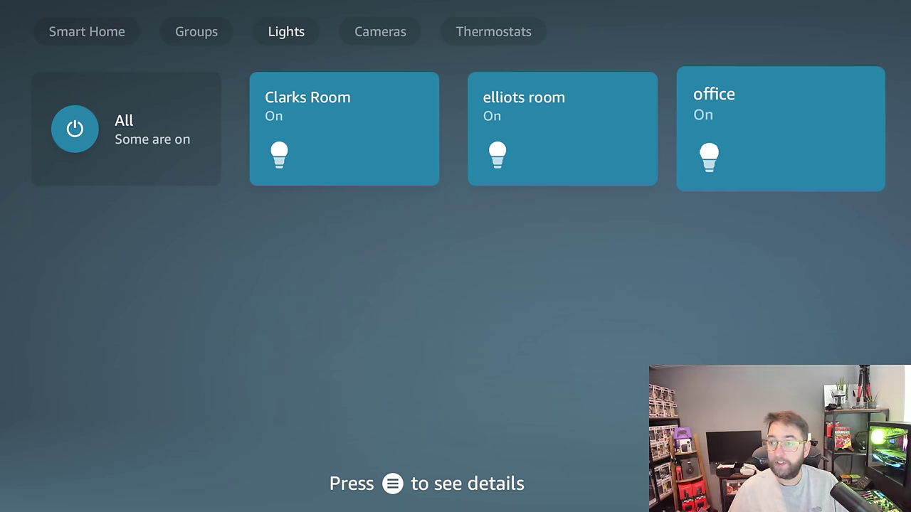
Examine the Groups, Thermostats and Cameras pages of the Smart Home dashboard.
{"action": "key", "text": "Left"}
{"action": "key", "text": "Left"}
{"action": "key", "text": "Left"}
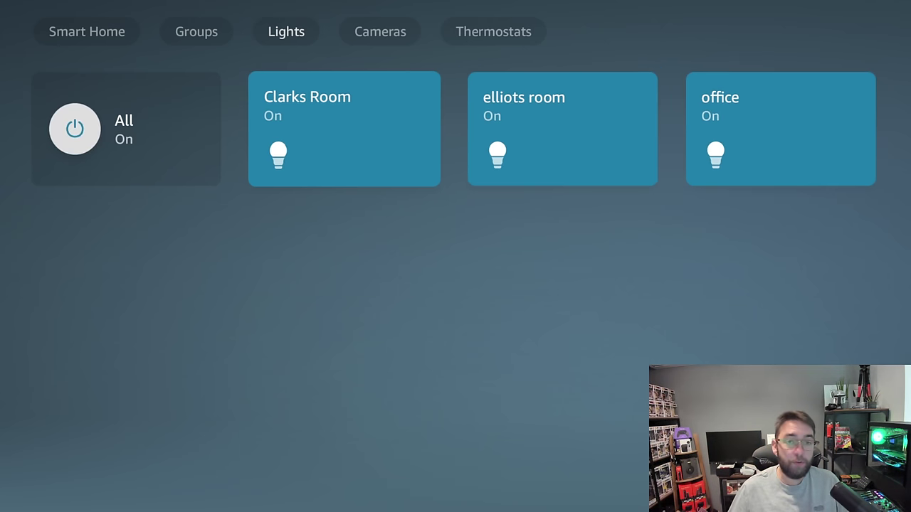
{"action": "key", "text": "Up"}
{"action": "key", "text": "Left"}
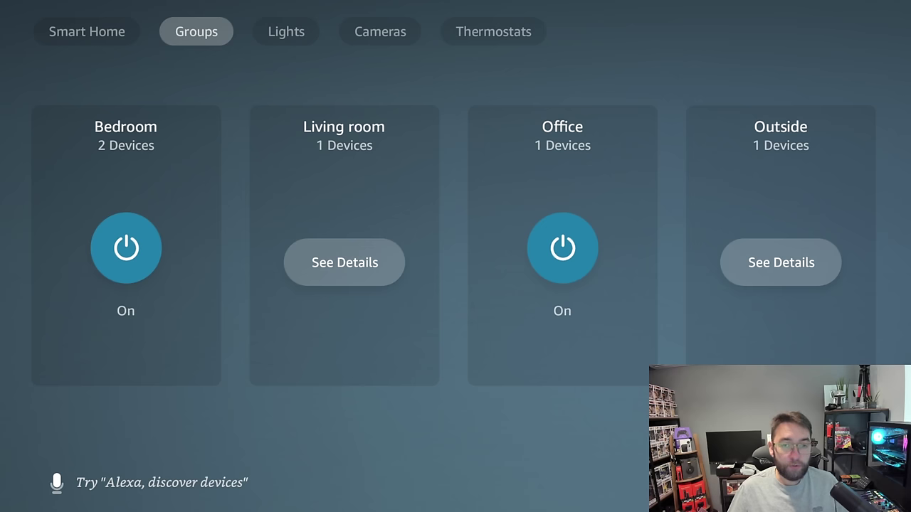
{"action": "key", "text": "Right"}
{"action": "key", "text": "Right"}
{"action": "key", "text": "Right"}
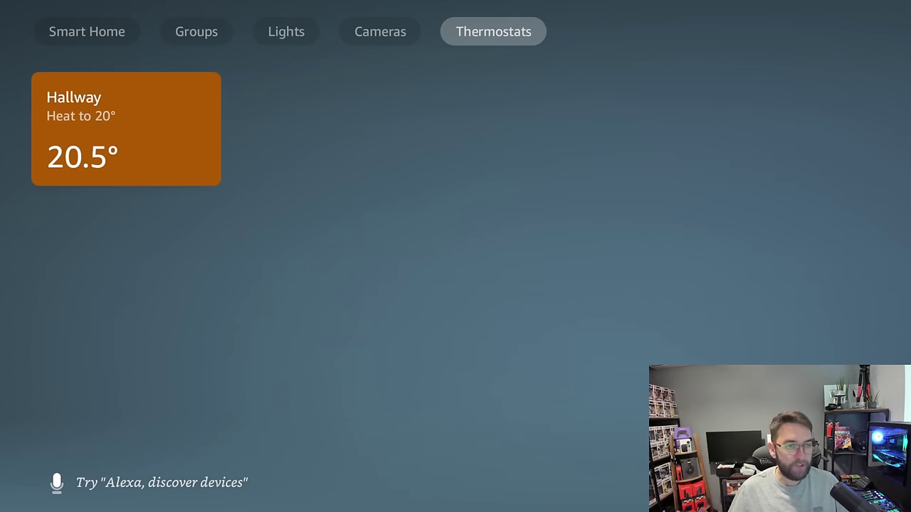
{"action": "key", "text": "Left"}
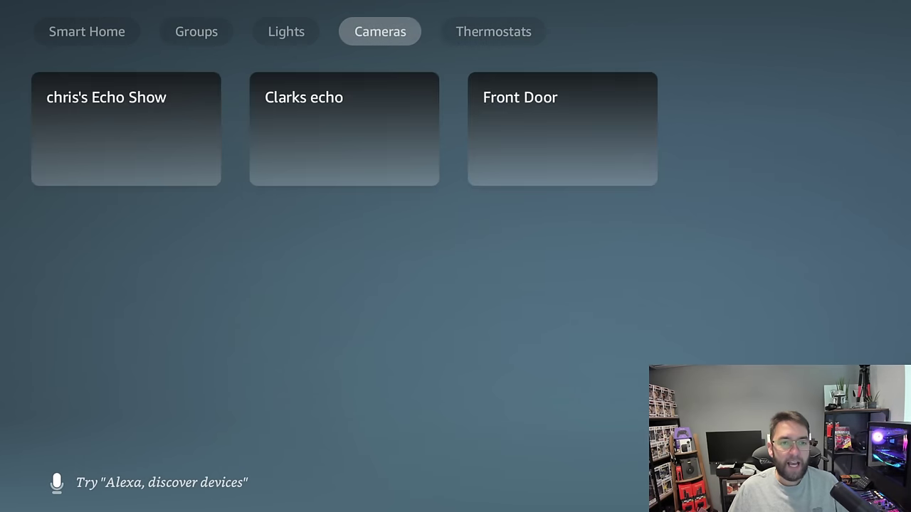
Look through the listed cameras, open the first Echo Show camera, and return to the Home screen.
{"action": "key", "text": "Down"}
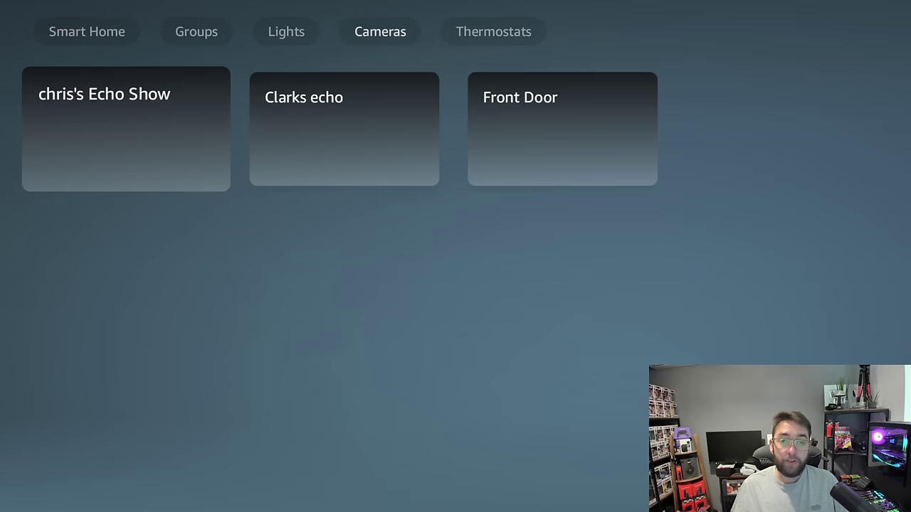
{"action": "key", "text": "Right"}
{"action": "key", "text": "Right"}
{"action": "key", "text": "Left"}
{"action": "key", "text": "Left"}
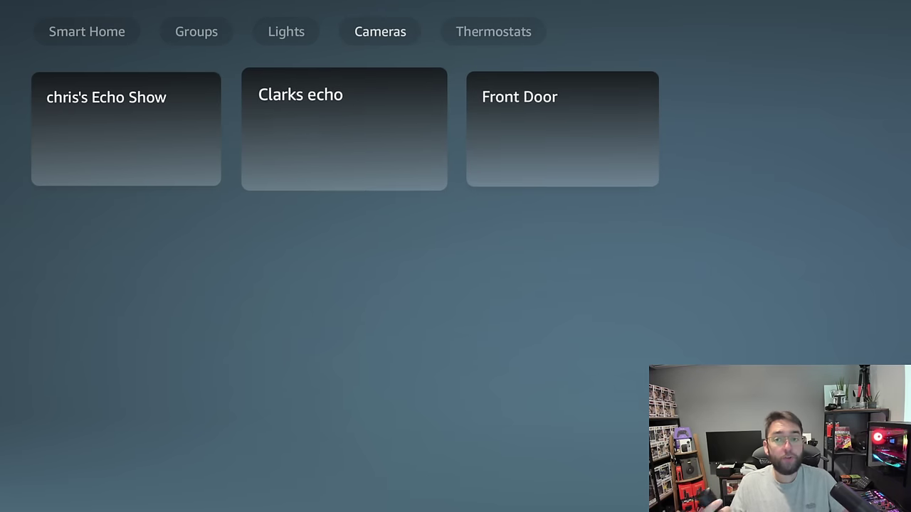
{"action": "key", "text": "Return"}
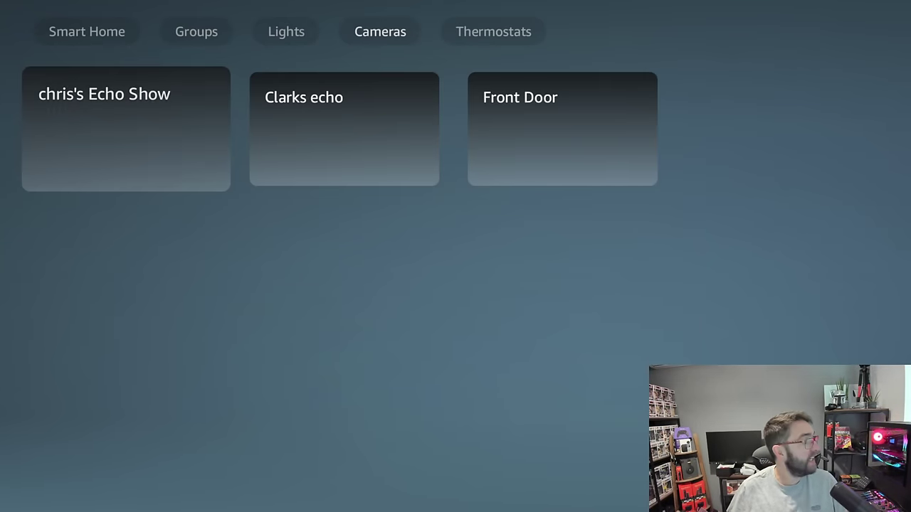
{"action": "key", "text": "Home"}
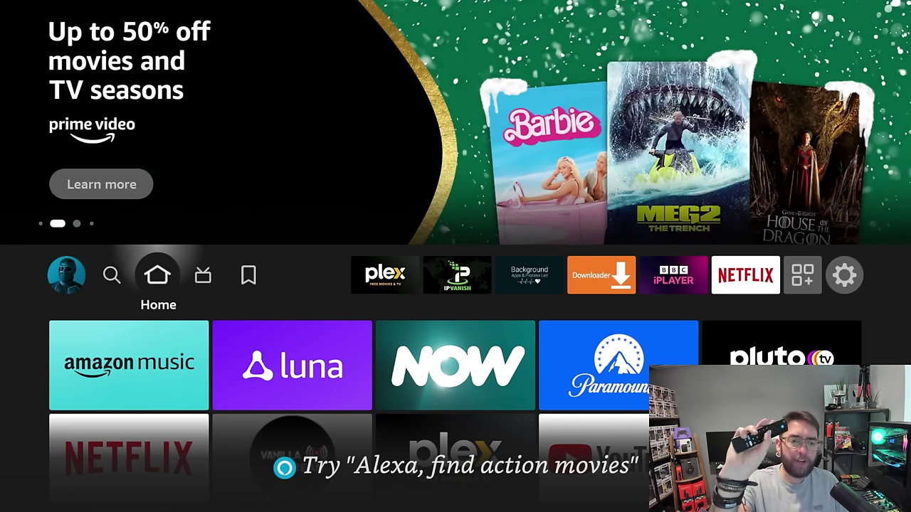
Bring up the quick-access menu, open Settings from it, and return to the Home screen.
{"action": "key", "text": "Home"}
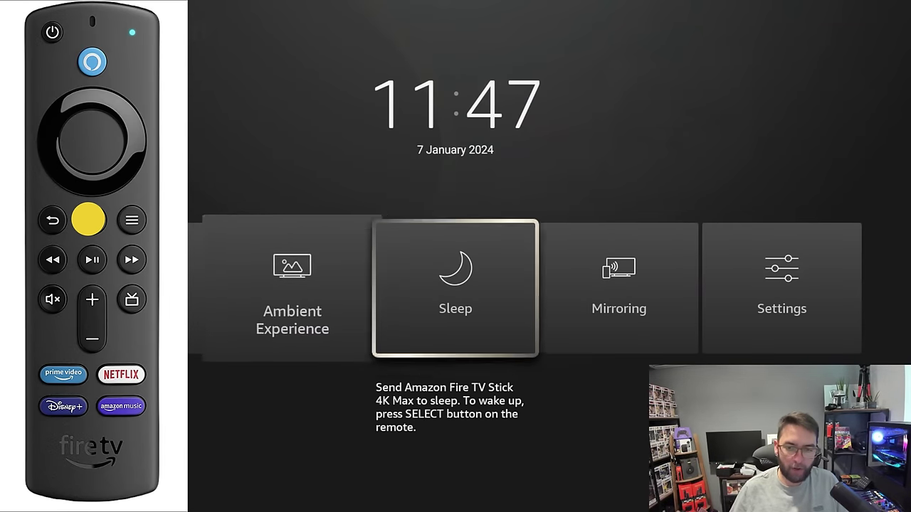
{"action": "key", "text": "Right"}
{"action": "key", "text": "Right"}
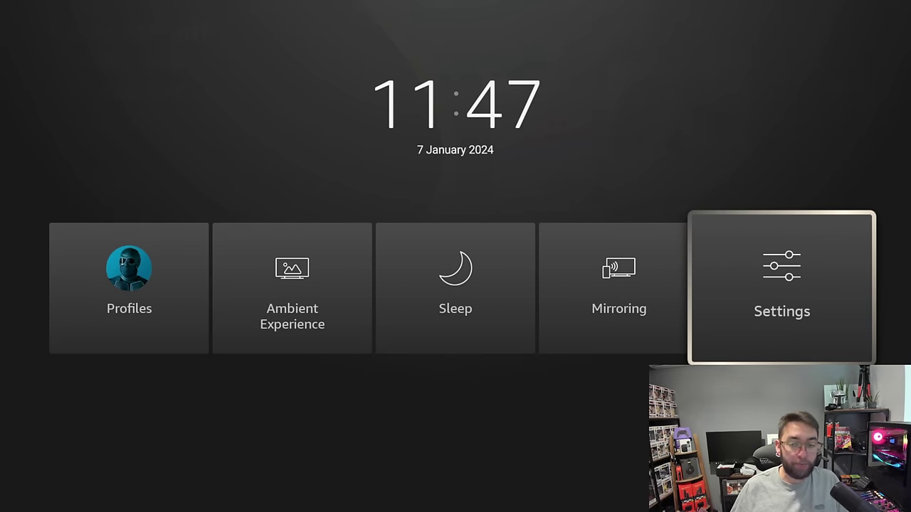
{"action": "key", "text": "Return"}
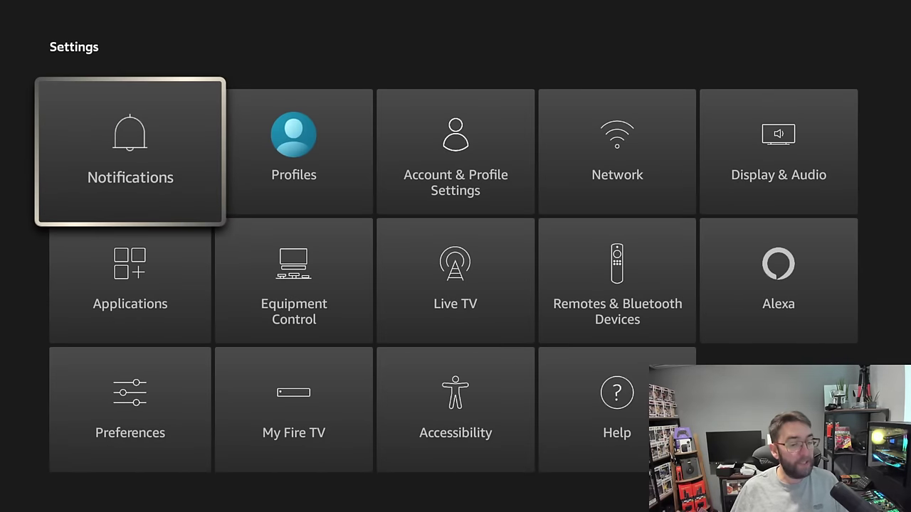
{"action": "key", "text": "Home"}
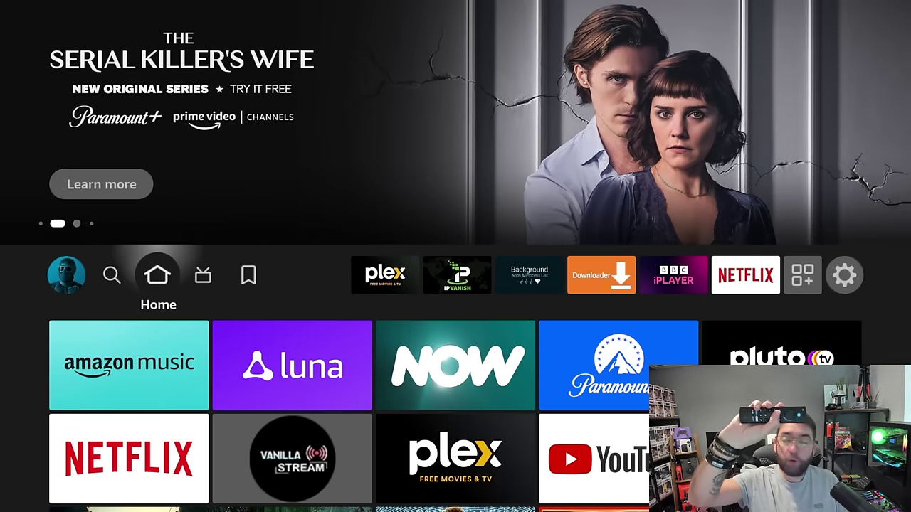
Bring up the quick-access menu again, look through its shortcuts from Profiles onward, and close it.
{"action": "key", "text": "Home"}
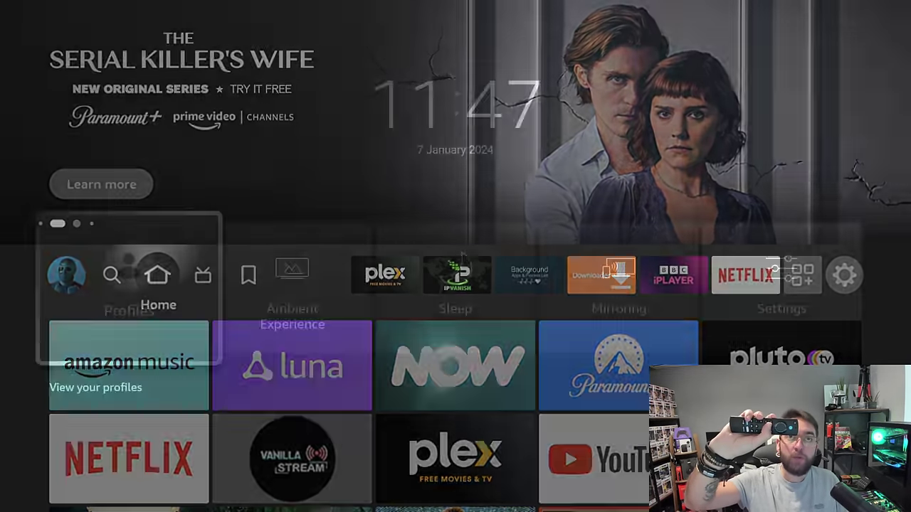
{"action": "key", "text": "Right"}
{"action": "key", "text": "Right"}
{"action": "key", "text": "Right"}
{"action": "key", "text": "Right"}
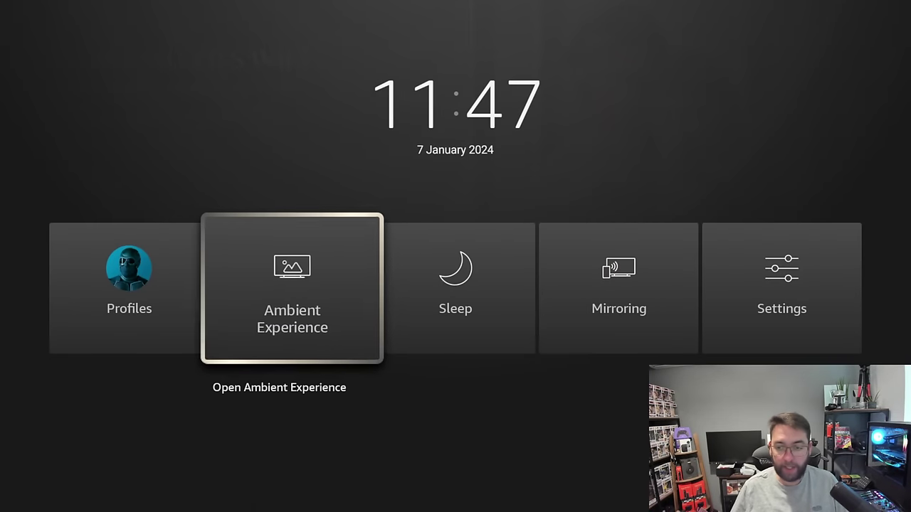
{"action": "key", "text": "Escape"}
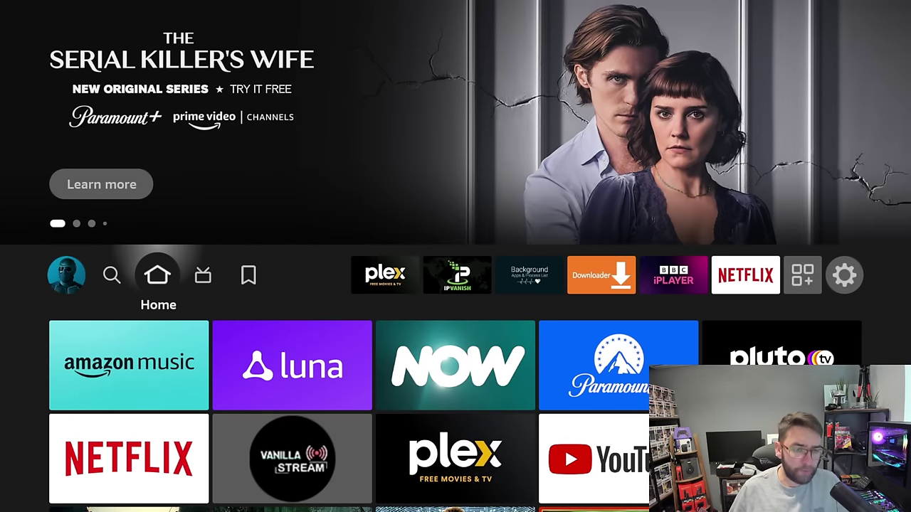
Open the Fire TV settings grid from the Home navigation bar.
{"action": "key", "text": "Right"}
{"action": "key", "text": "Right"}
{"action": "key", "text": "Right"}
{"action": "key", "text": "Right"}
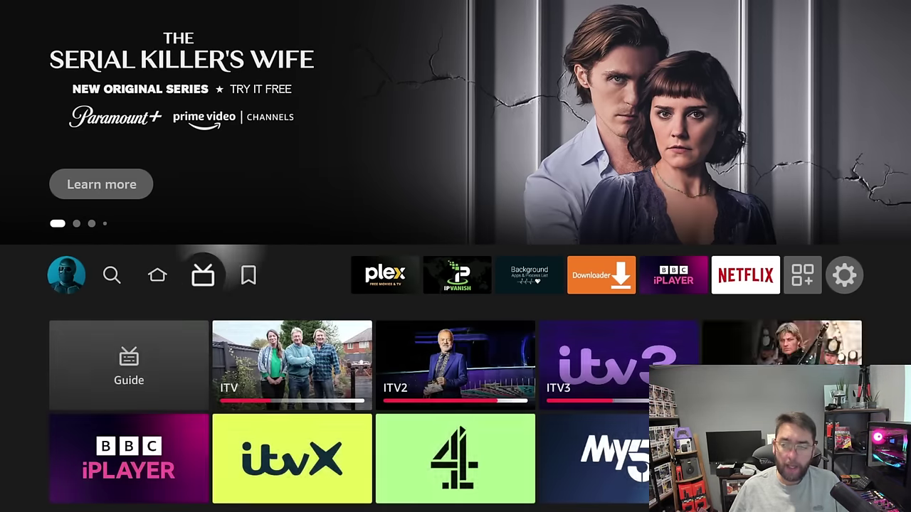
{"action": "key", "text": "Right"}
{"action": "key", "text": "Right"}
{"action": "key", "text": "Right"}
{"action": "key", "text": "Right"}
{"action": "key", "text": "Right"}
{"action": "key", "text": "Right"}
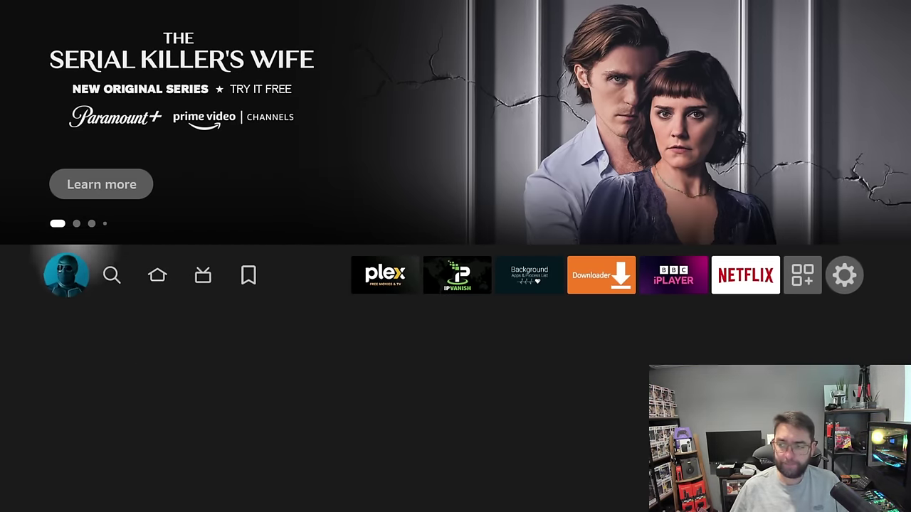
{"action": "key", "text": "Down"}
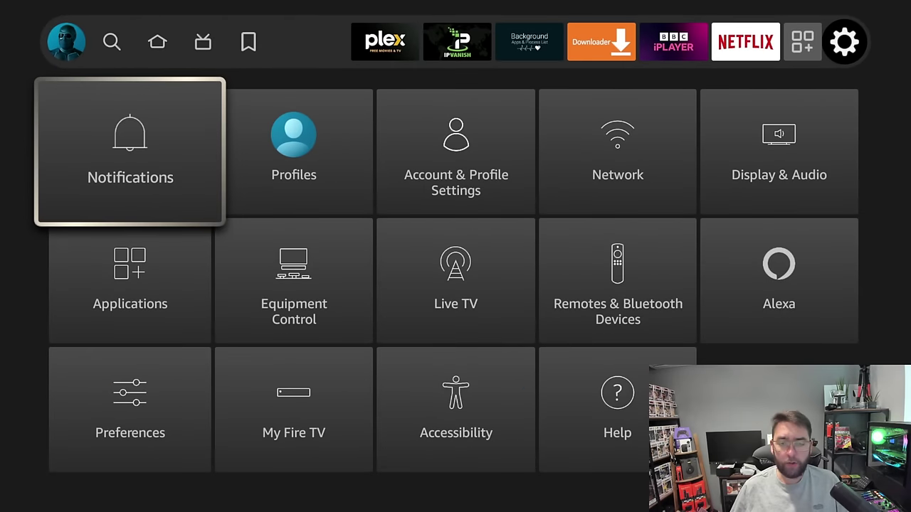
Open Account & Profile Settings and go to the Prime Video subscriptions page.
{"action": "key", "text": "Right"}
{"action": "key", "text": "Right"}
{"action": "key", "text": "Return"}
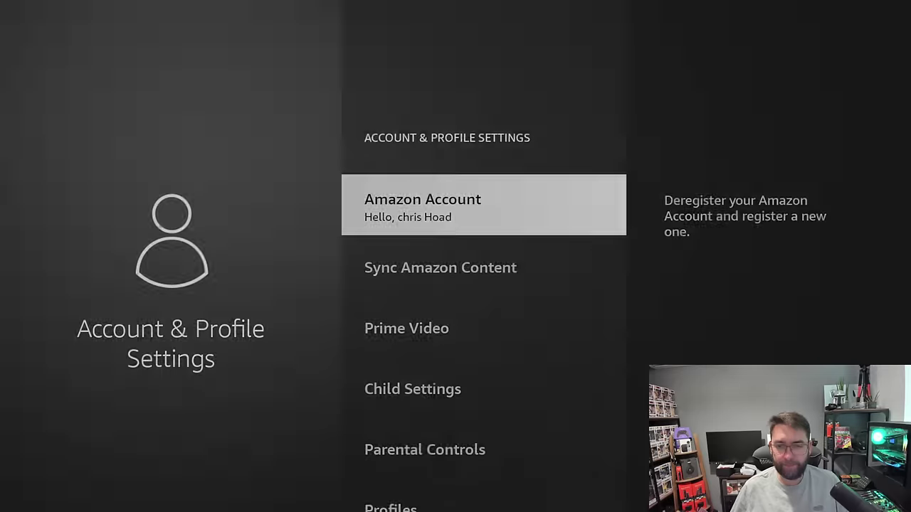
{"action": "key", "text": "Down"}
{"action": "key", "text": "Return"}
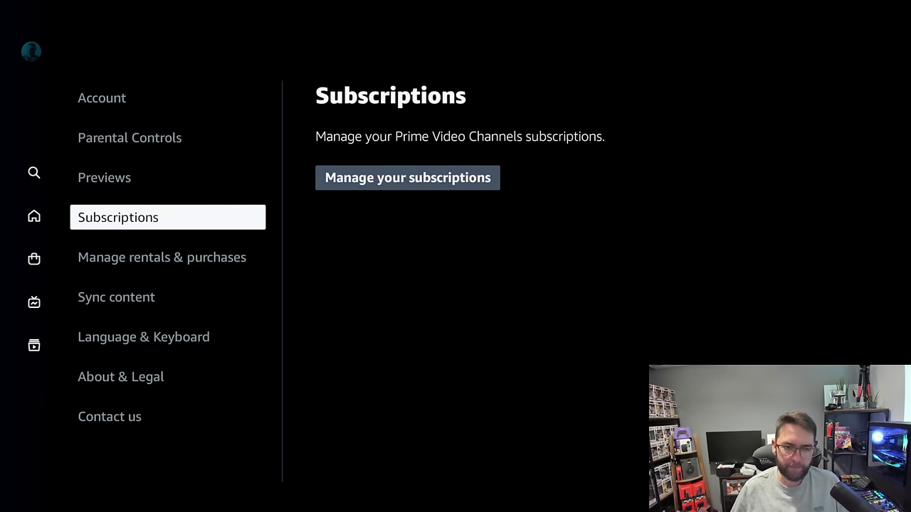
Leave the subscriptions page and open Prime Video's Home page.
{"action": "key", "text": "Left"}
{"action": "key", "text": "Up"}
{"action": "key", "text": "Up"}
{"action": "key", "text": "Up"}
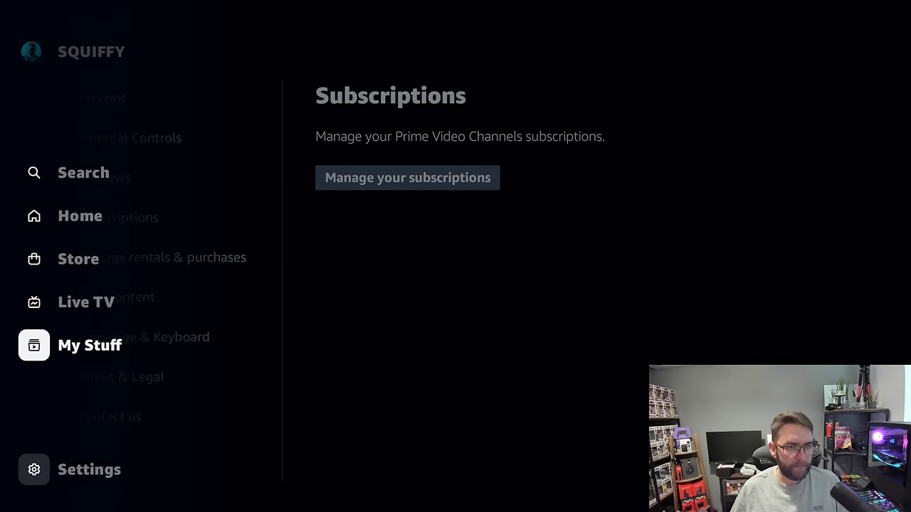
{"action": "key", "text": "Up"}
{"action": "key", "text": "Return"}
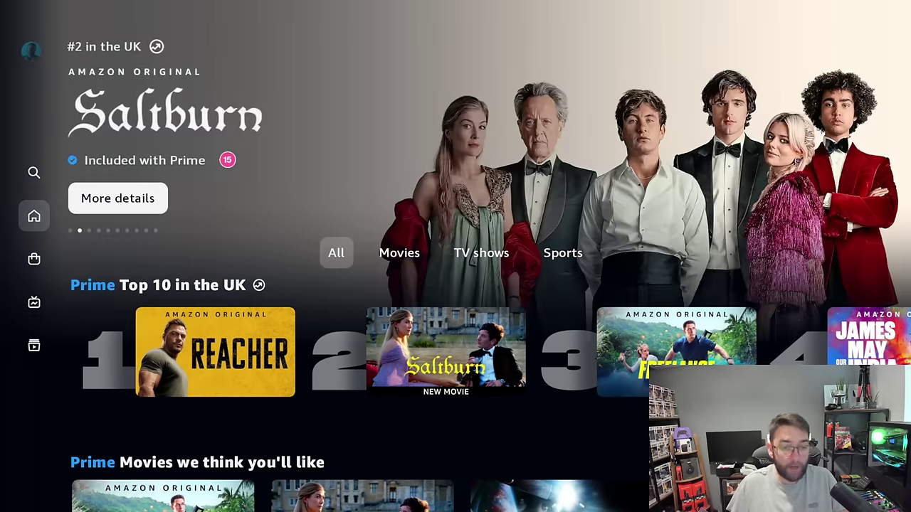
Browse Prime Video's first Home rows and navigation options, including Live TV, and return to the start of Home.
{"action": "key", "text": "Down"}
{"action": "key", "text": "Down"}
{"action": "key", "text": "Down"}
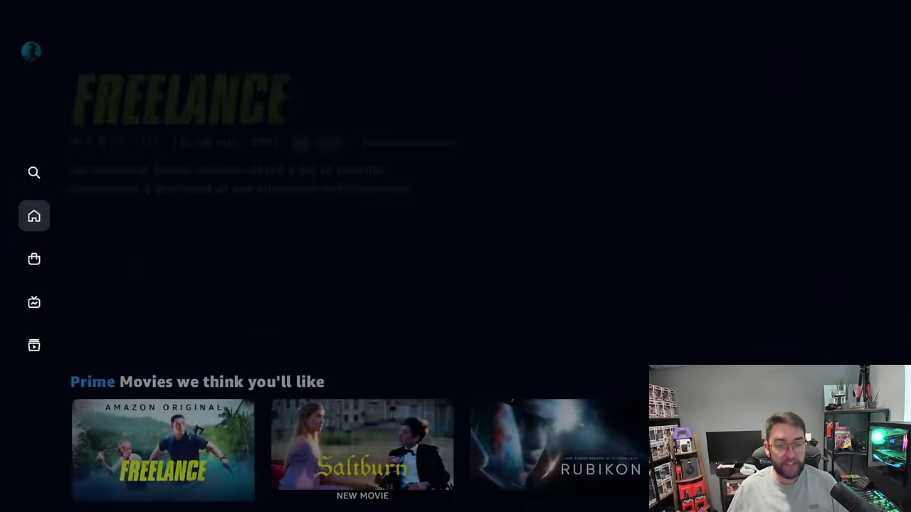
{"action": "key", "text": "Down"}
{"action": "key", "text": "Up"}
{"action": "key", "text": "Left"}
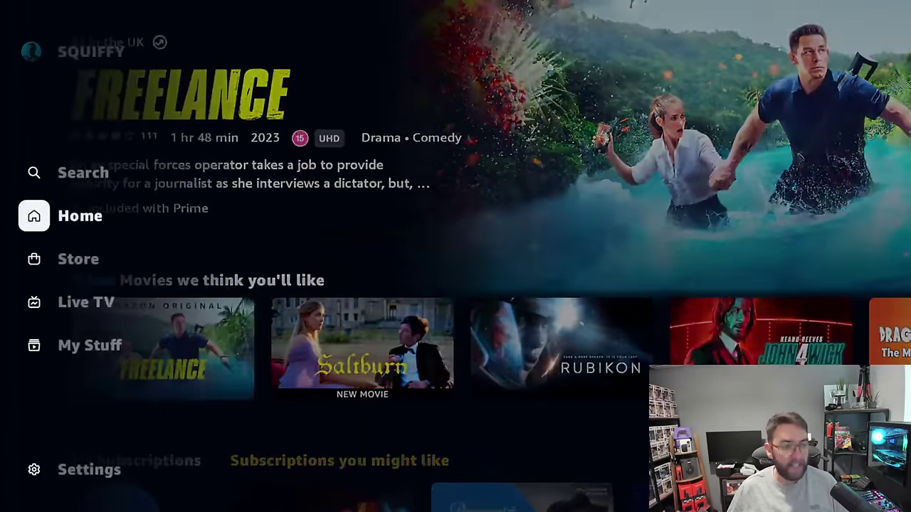
{"action": "key", "text": "Down"}
{"action": "key", "text": "Down"}
{"action": "key", "text": "Down"}
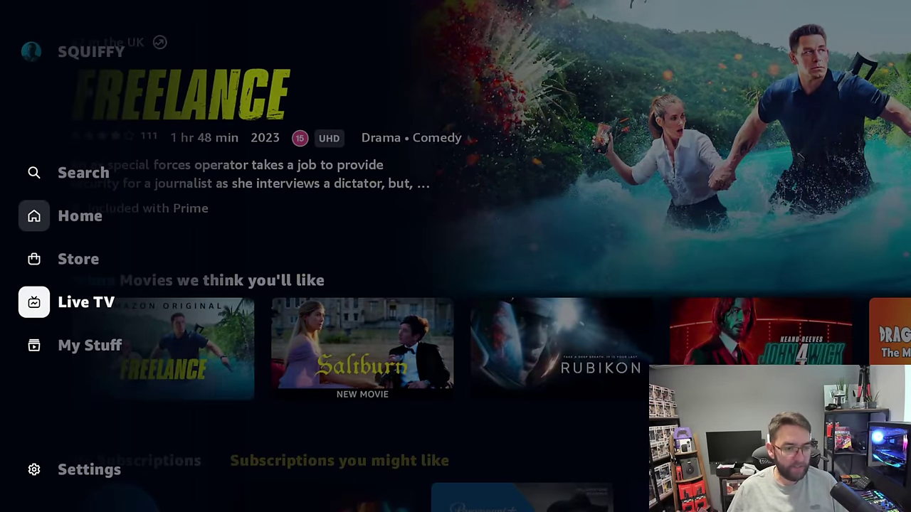
{"action": "key", "text": "Up"}
{"action": "key", "text": "Up"}
{"action": "key", "text": "Up"}
{"action": "key", "text": "Return"}
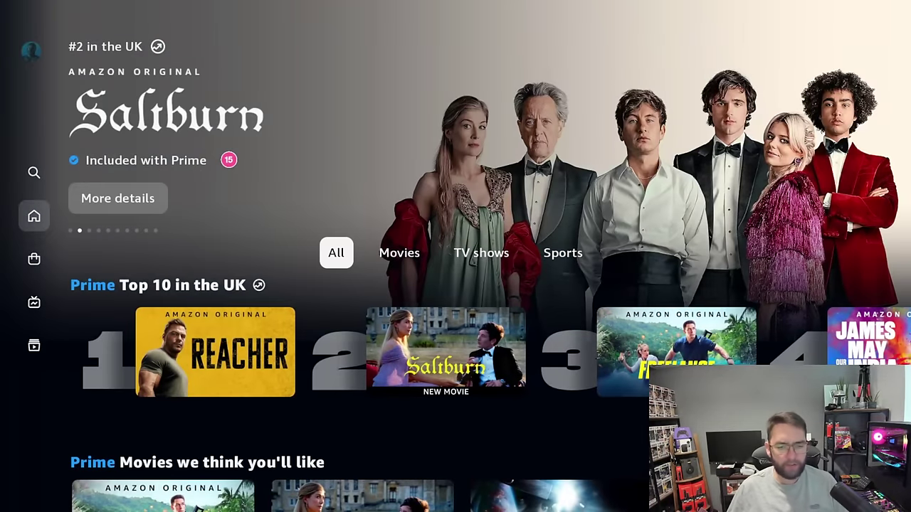
Browse down the Prime Video Home rows to the Freevee popular movies and TV row.
{"action": "key", "text": "Down"}
{"action": "key", "text": "Down"}
{"action": "key", "text": "Down"}
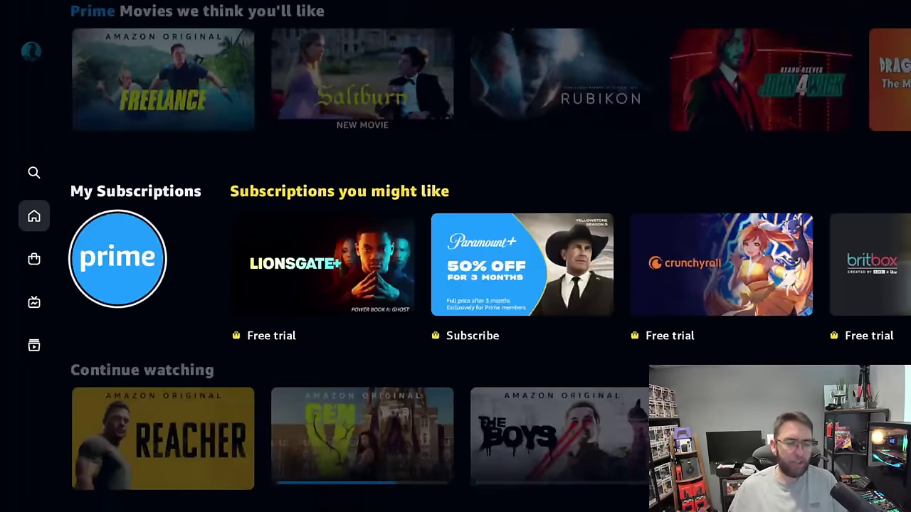
{"action": "key", "text": "Down"}
{"action": "key", "text": "Down"}
{"action": "key", "text": "Down"}
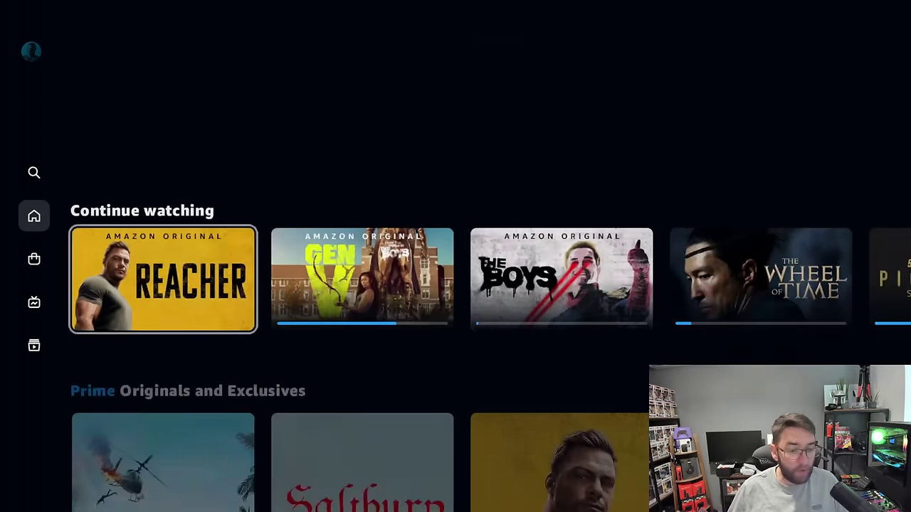
{"action": "key", "text": "Down"}
{"action": "key", "text": "Down"}
{"action": "key", "text": "Down"}
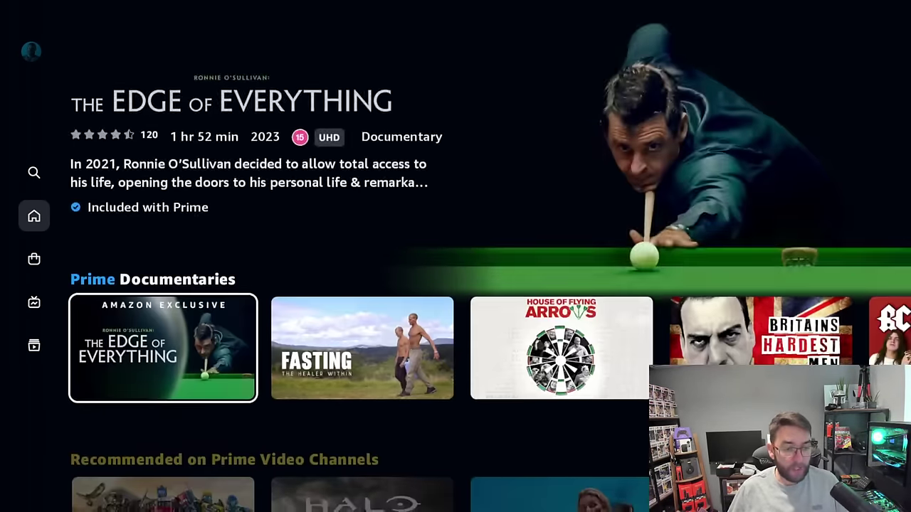
{"action": "key", "text": "Down"}
{"action": "key", "text": "Down"}
{"action": "key", "text": "Down"}
{"action": "key", "text": "Down"}
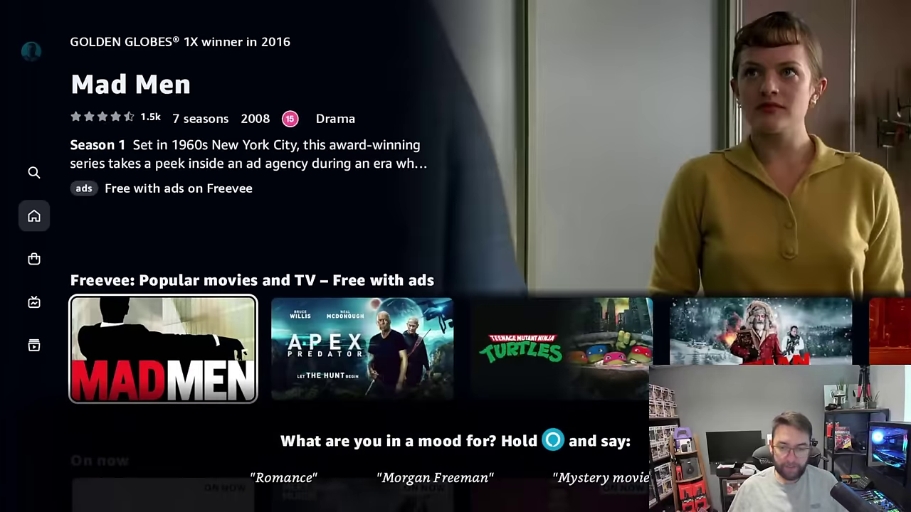
Browse the titles in the Freevee popular movies and TV row as far as The Uncle Roger Show.
{"action": "key", "text": "Right"}
{"action": "key", "text": "Right"}
{"action": "key", "text": "Right"}
{"action": "key", "text": "Right"}
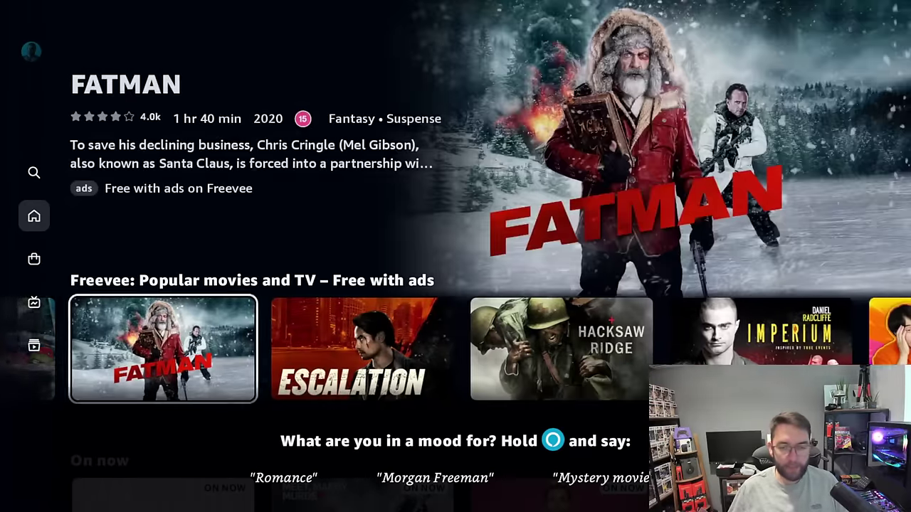
{"action": "key", "text": "Right"}
{"action": "key", "text": "Right"}
{"action": "key", "text": "Right"}
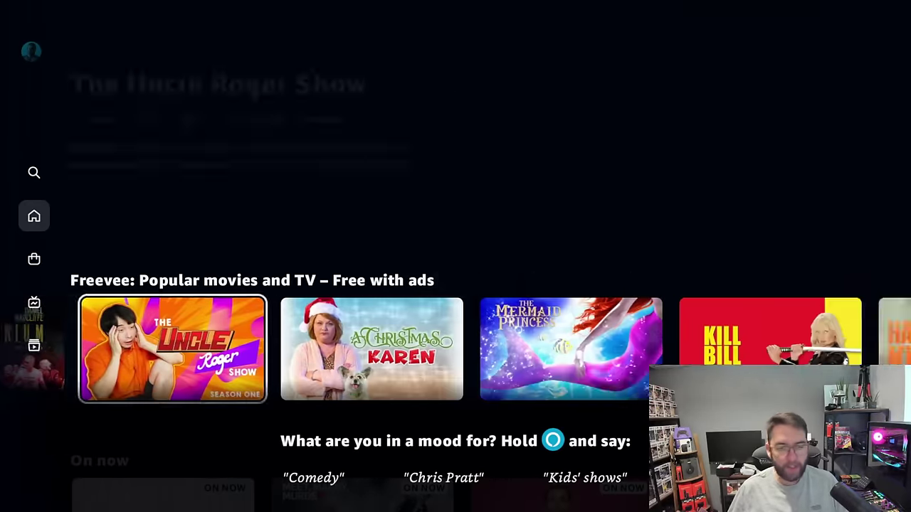
Browse down to the Prime Video row offering up to 50% off movies and TV shows, and leave Prime Video.
{"action": "key", "text": "Down"}
{"action": "key", "text": "Down"}
{"action": "key", "text": "Down"}
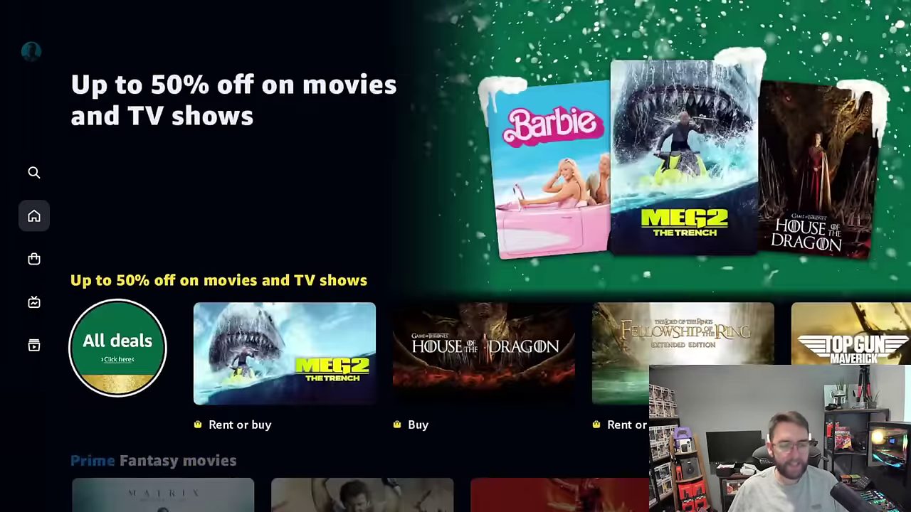
{"action": "key", "text": "Home"}
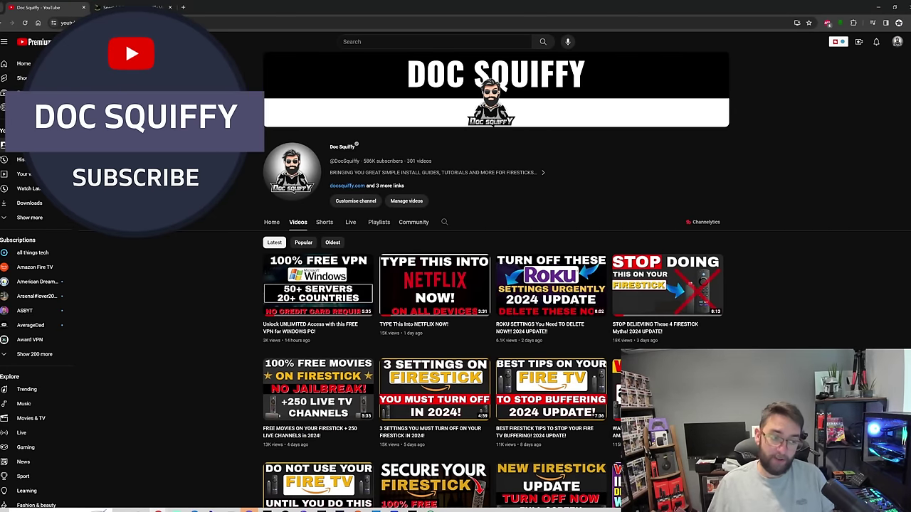
Look through the latest videos on the Doc Squiffy YouTube channel and return to the start of the channel page.
{"action": "scroll", "coordinate": [611, 208], "scroll_direction": "down", "scroll_amount": 2}
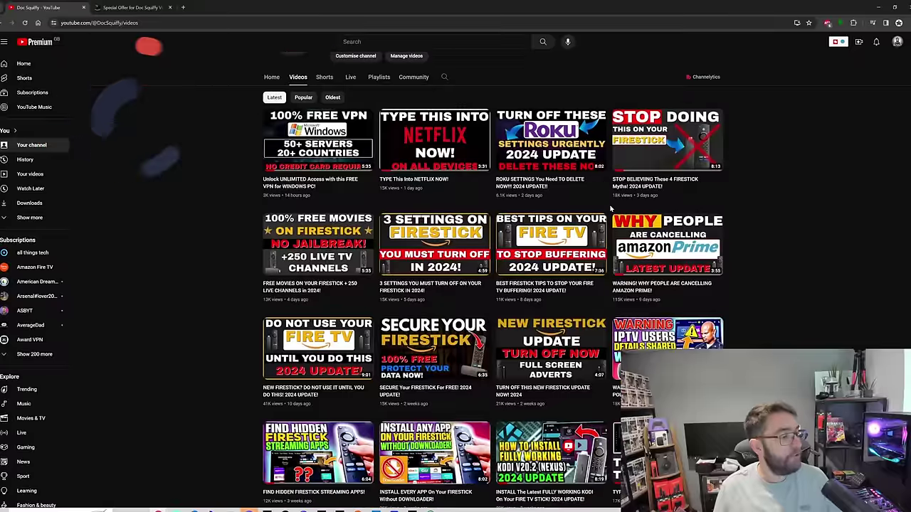
{"action": "scroll", "coordinate": [610, 209], "scroll_direction": "down", "scroll_amount": 5}
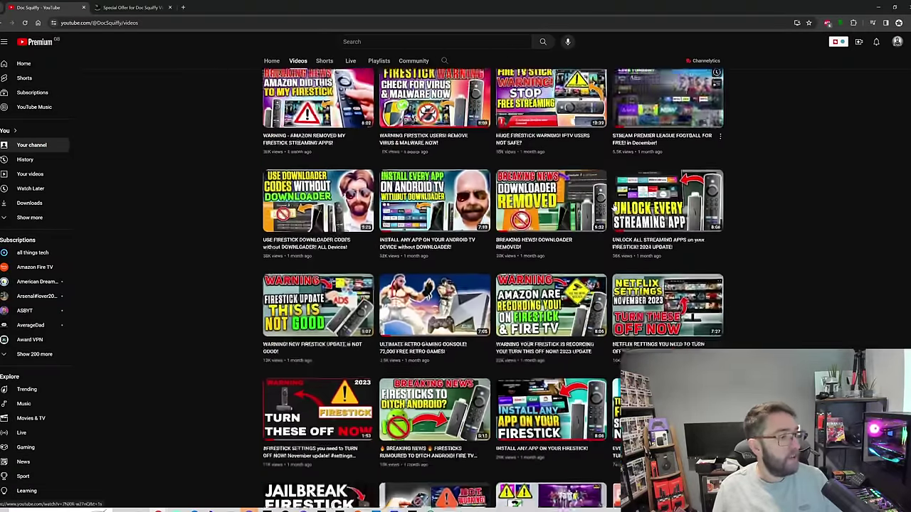
{"action": "scroll", "coordinate": [615, 205], "scroll_direction": "down", "scroll_amount": 6}
{"action": "scroll", "coordinate": [616, 204], "scroll_direction": "up", "scroll_amount": 6}
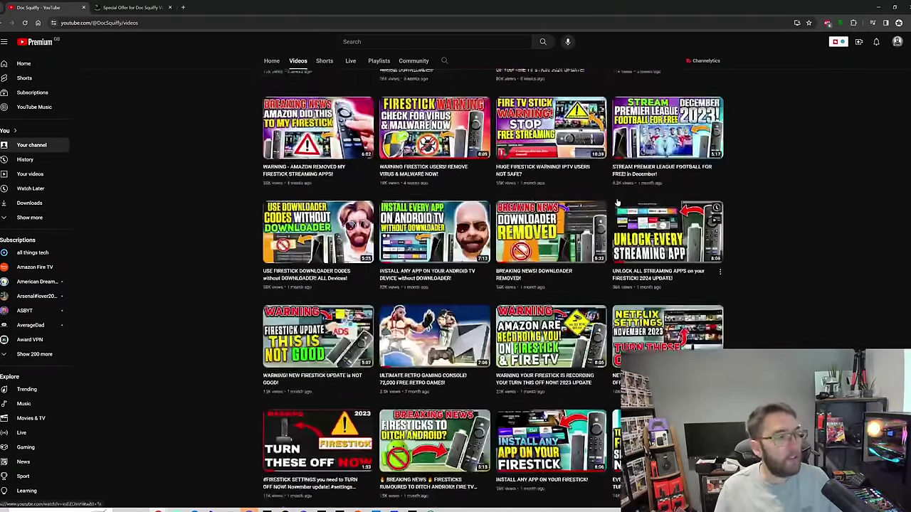
{"action": "scroll", "coordinate": [617, 203], "scroll_direction": "up", "scroll_amount": 10}
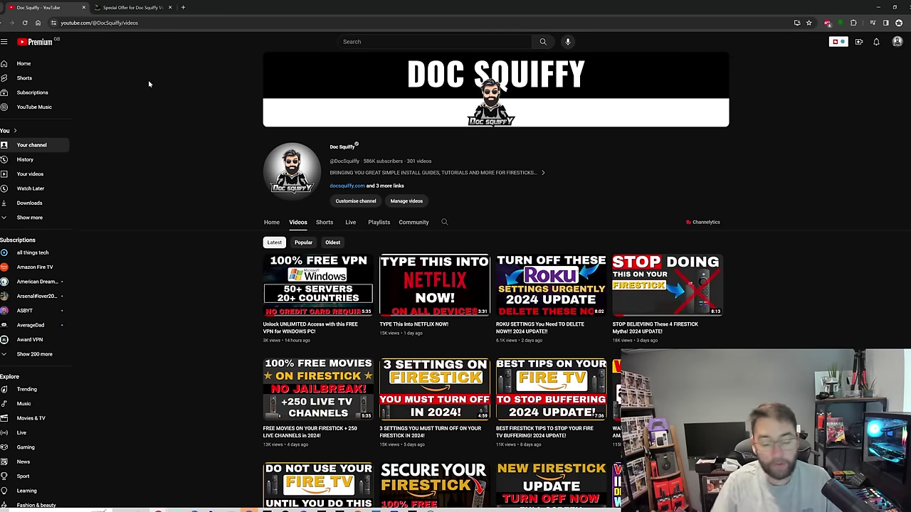
View the IPVanish special offer page and return to the Doc Squiffy channel's videos.
{"action": "key", "text": "ctrl+Tab"}
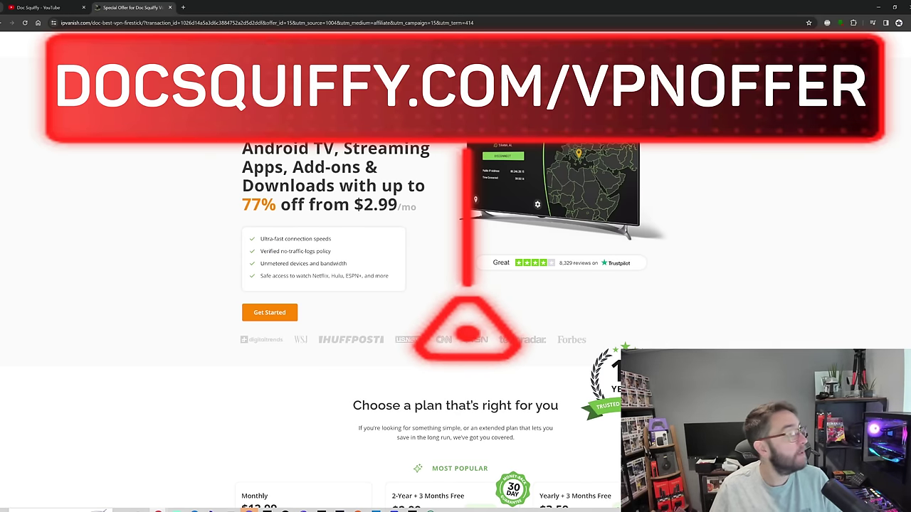
{"action": "key", "text": "ctrl+shift+Tab"}
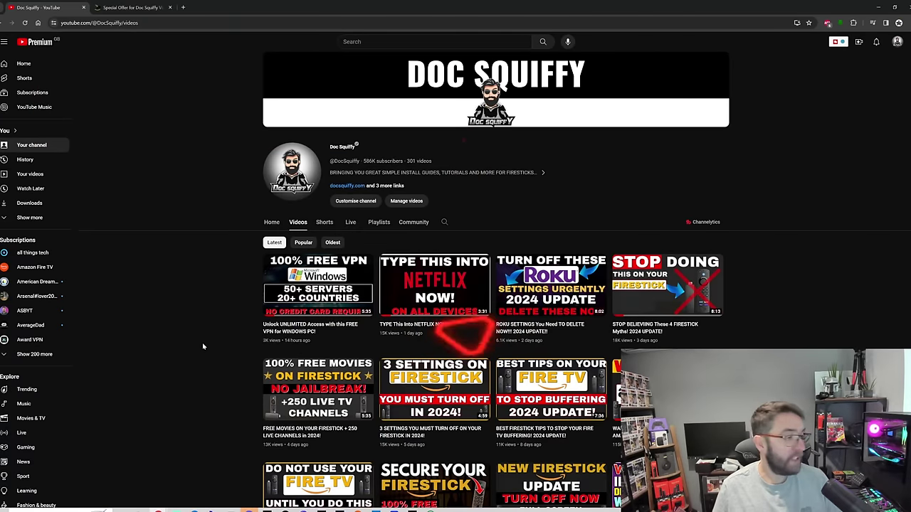